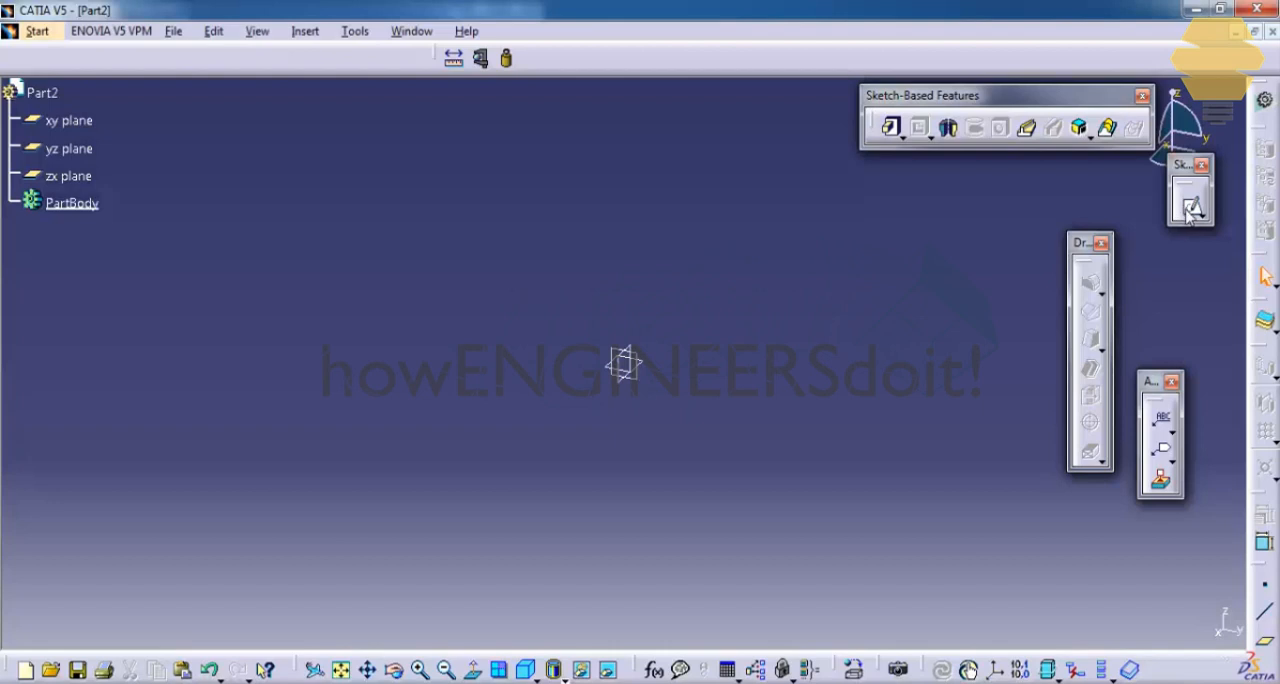
Step: Sketch a circle of about 65.6 mm radius centred on the origin of the yz plane and finish the sketch
click(1190, 208)
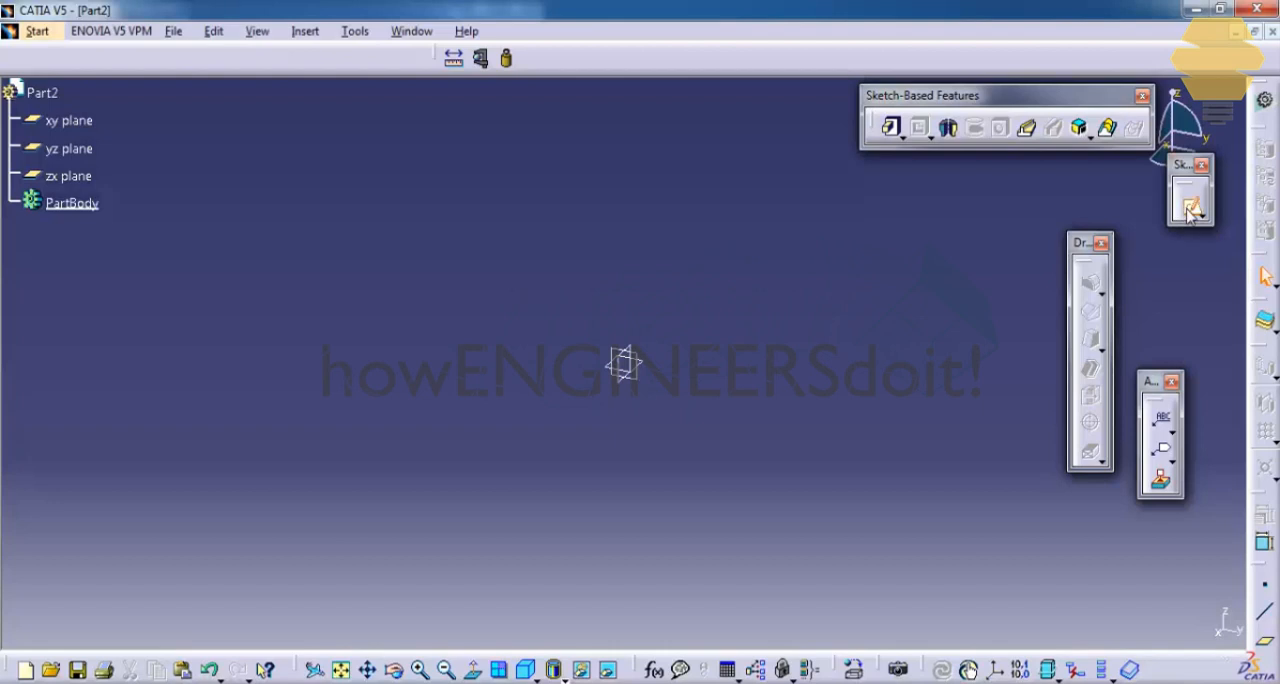
click(637, 392)
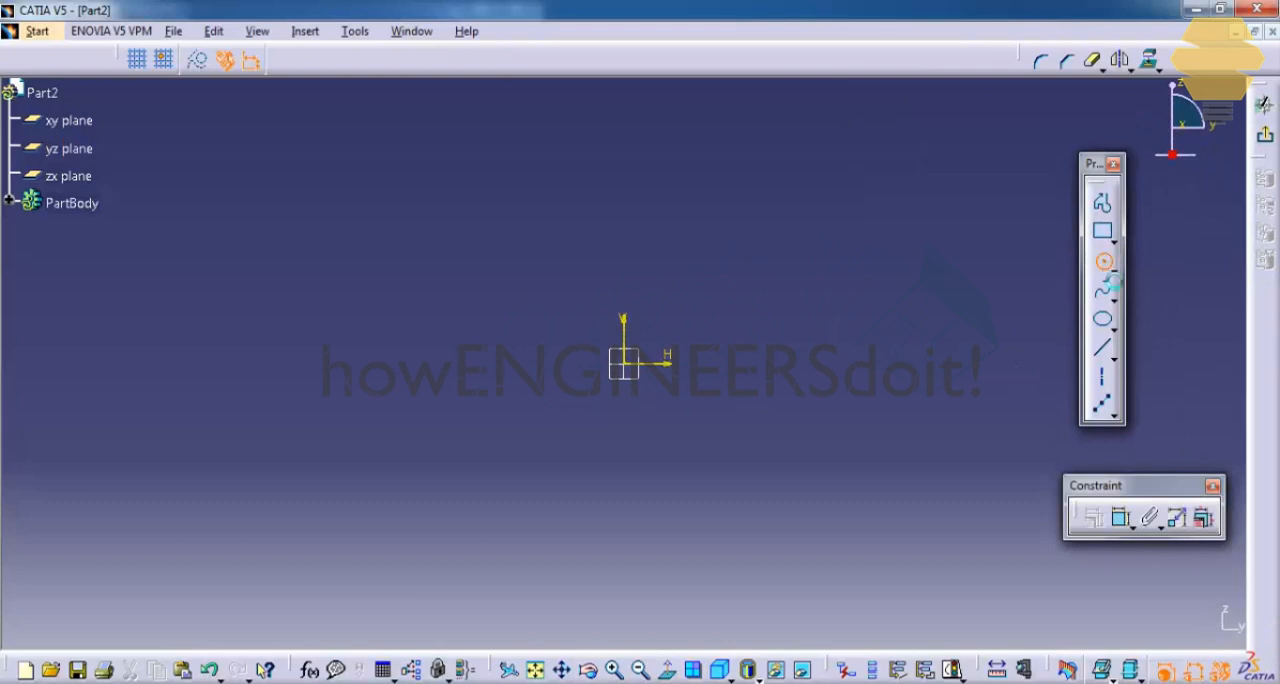
click(1106, 268)
click(623, 363)
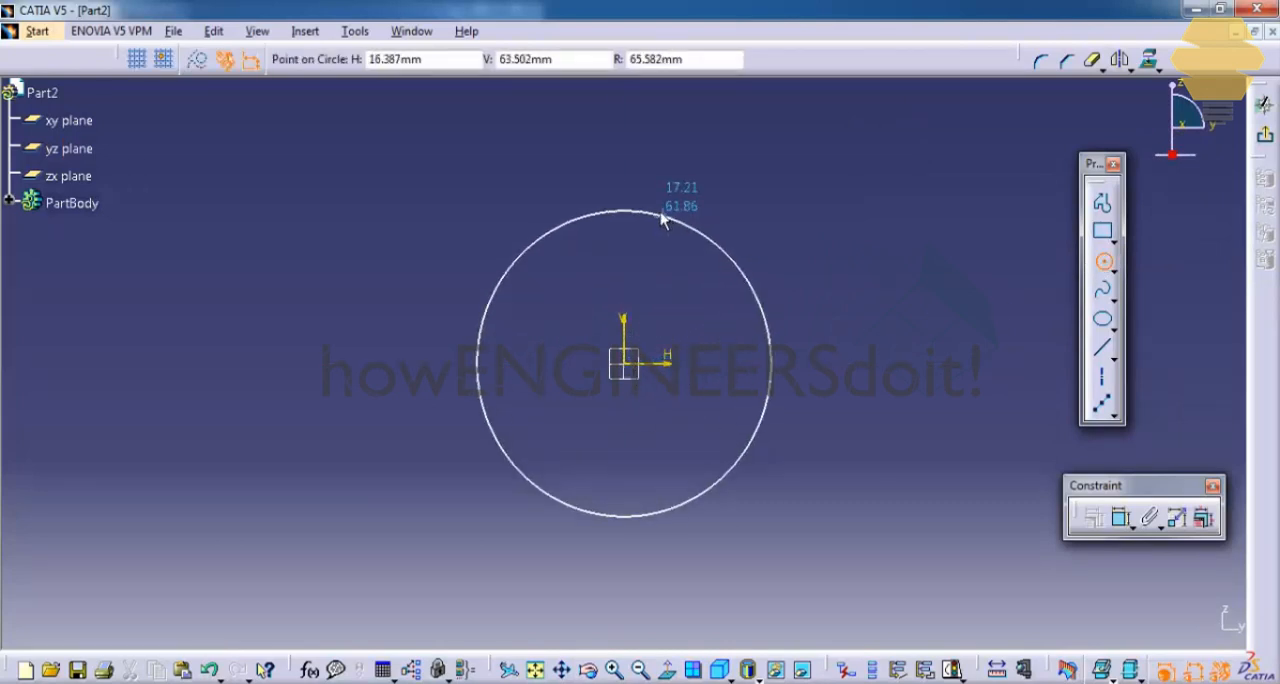
click(662, 221)
click(1265, 140)
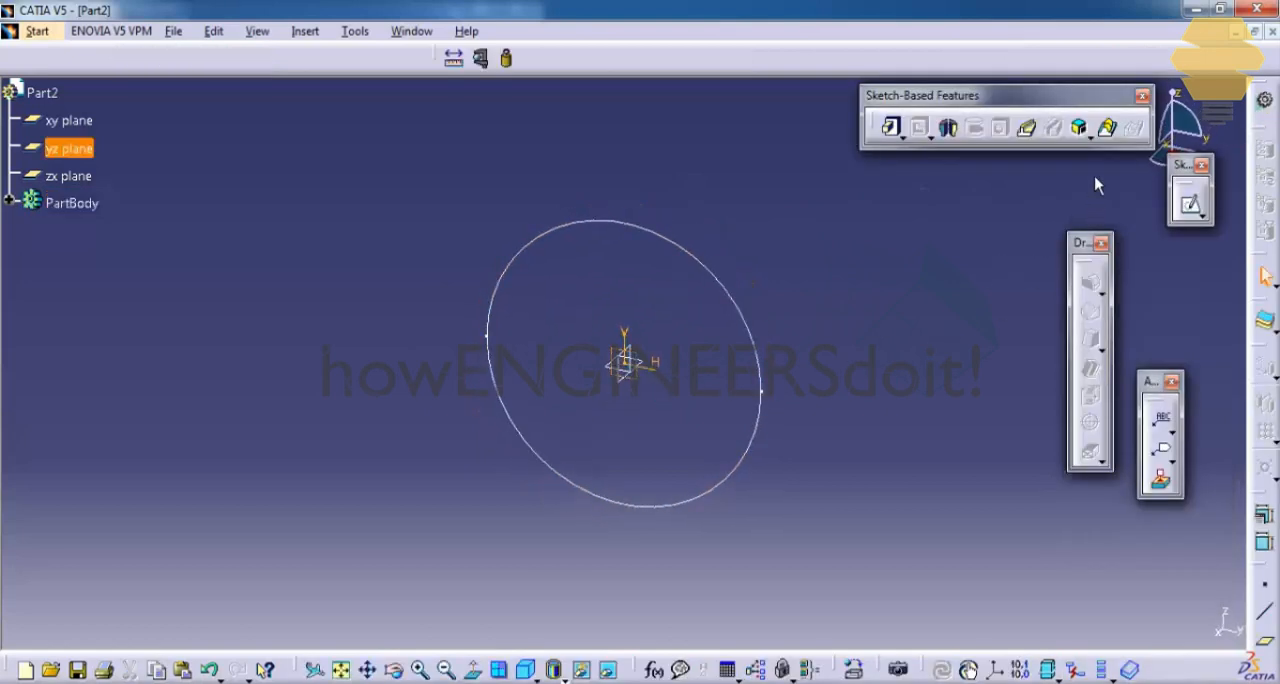
Step: Create a reference plane offset 238 mm from the yz plane
click(1264, 643)
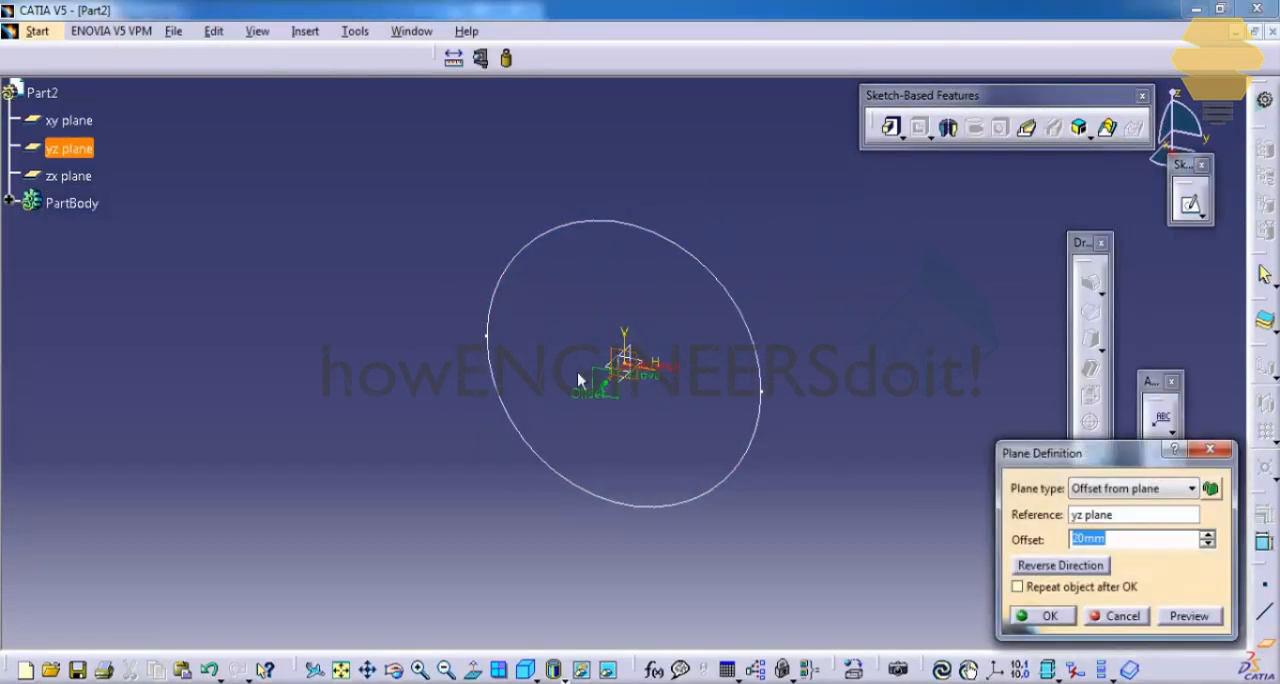
drag(606, 400, 400, 588)
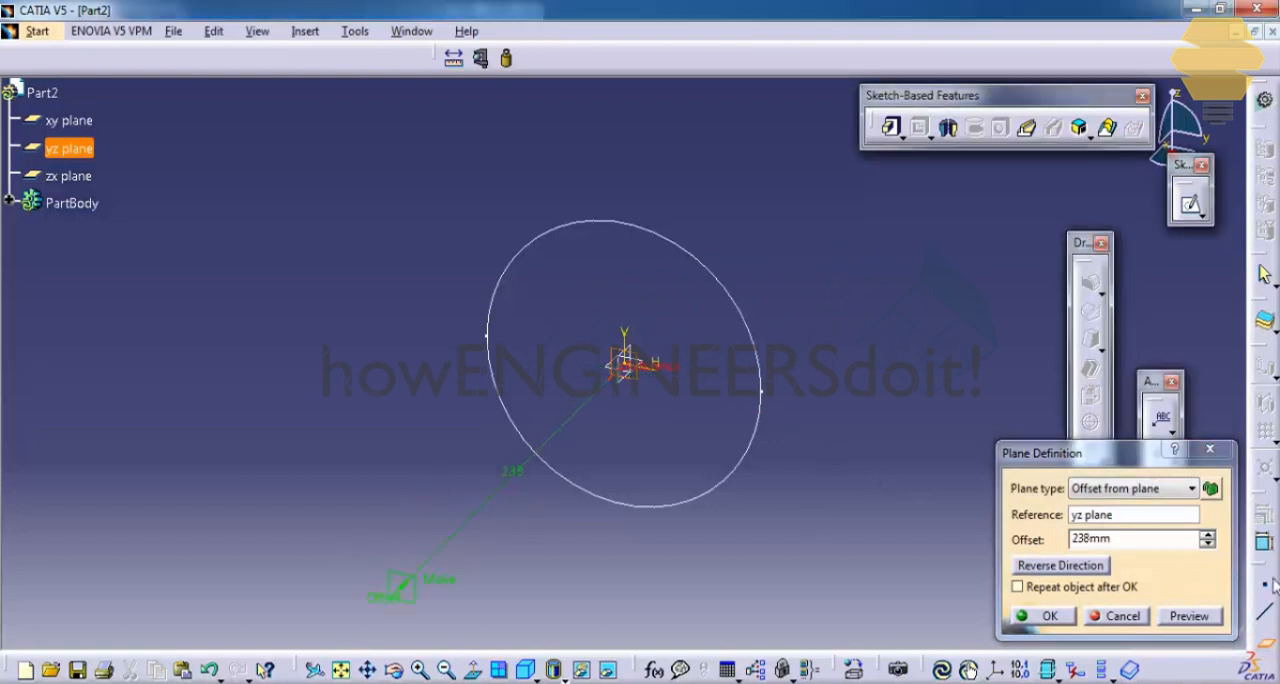
click(1121, 616)
middle_drag(831, 526, 952, 255)
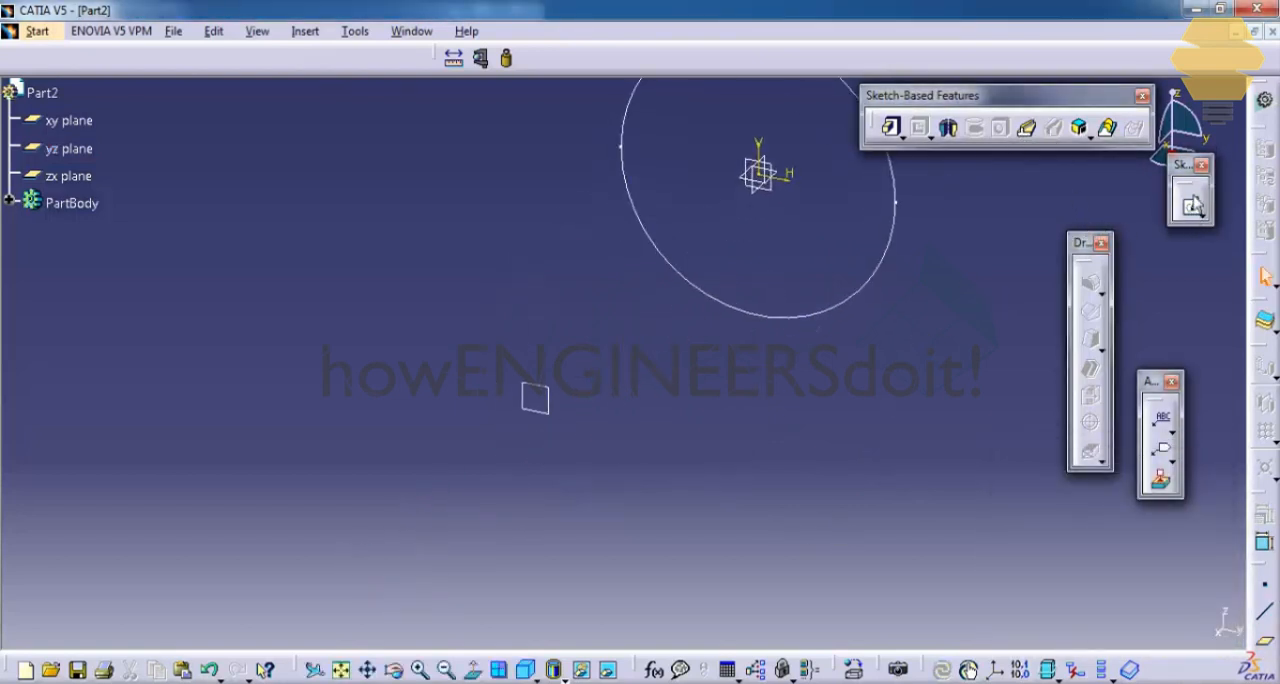
Step: Sketch a hexagon about 110.6 mm across flats, centred on the offset plane's origin with a horizontal upper edge, and finish the sketch
click(558, 399)
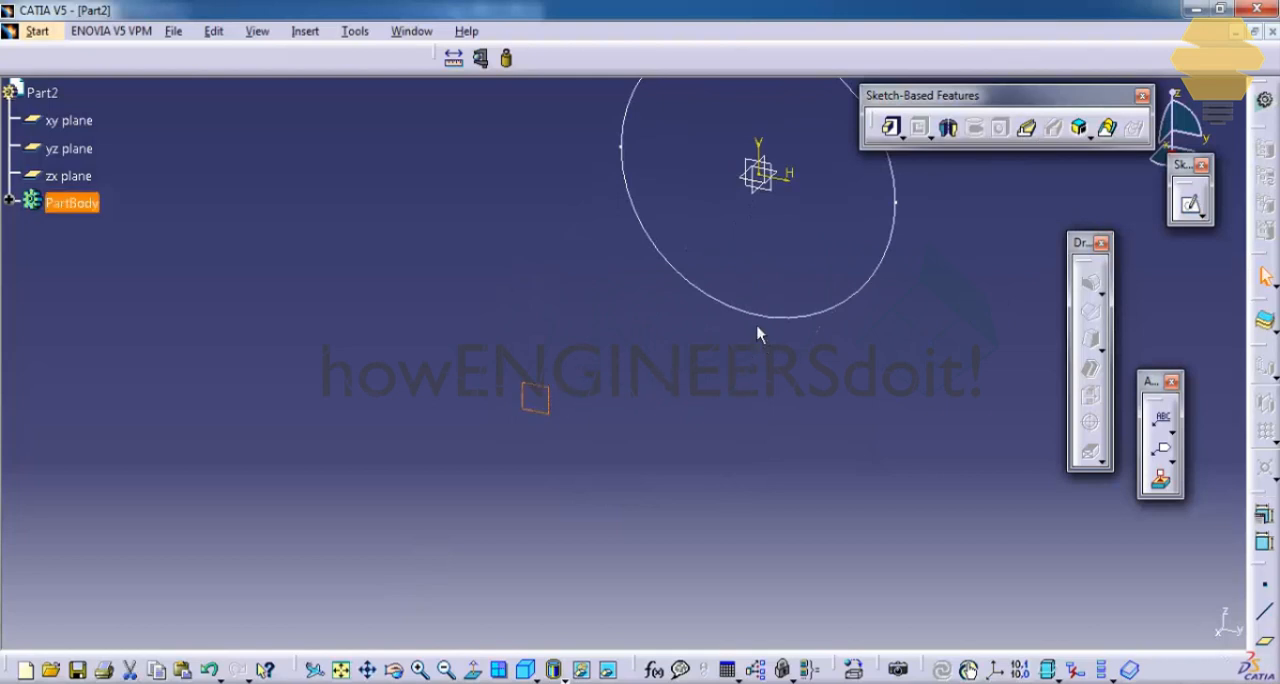
click(1190, 204)
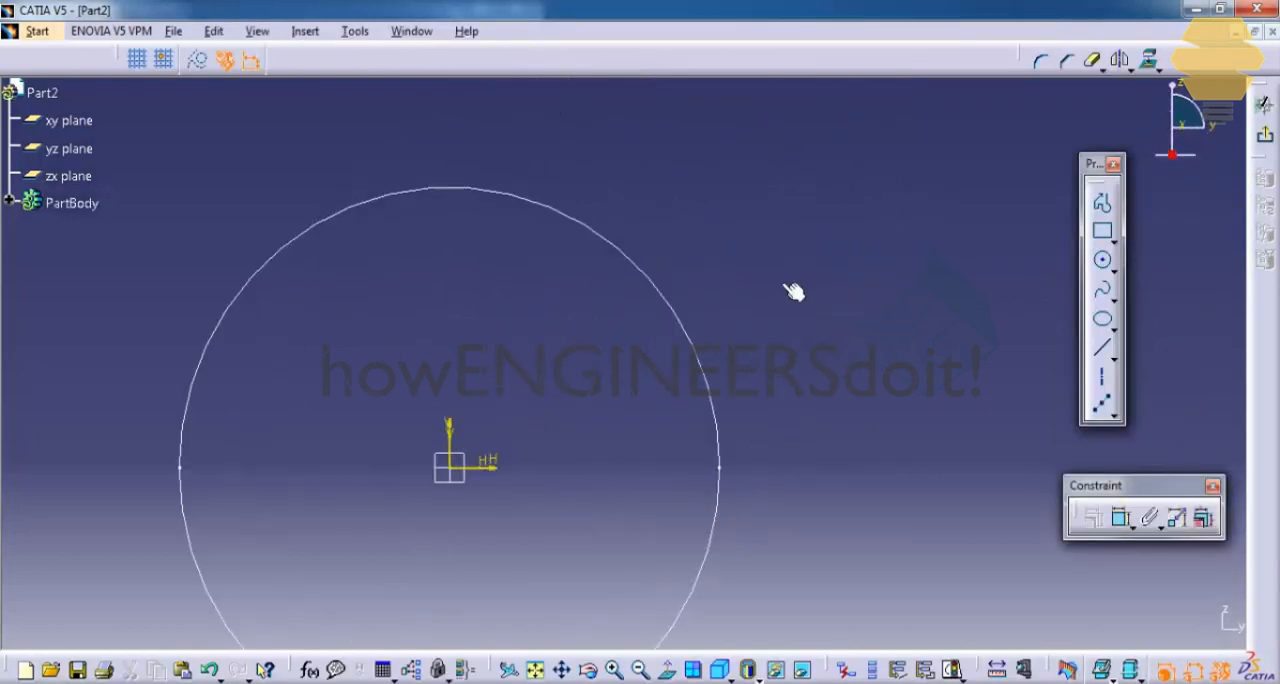
click(1115, 246)
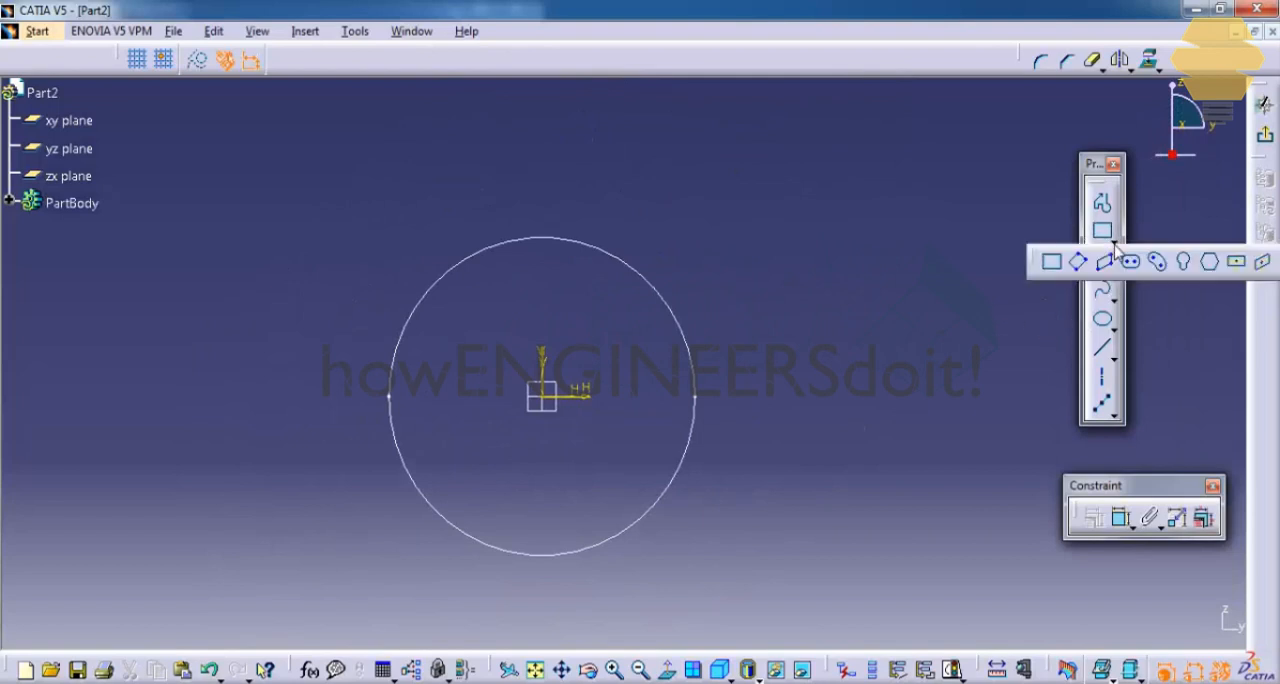
click(1210, 260)
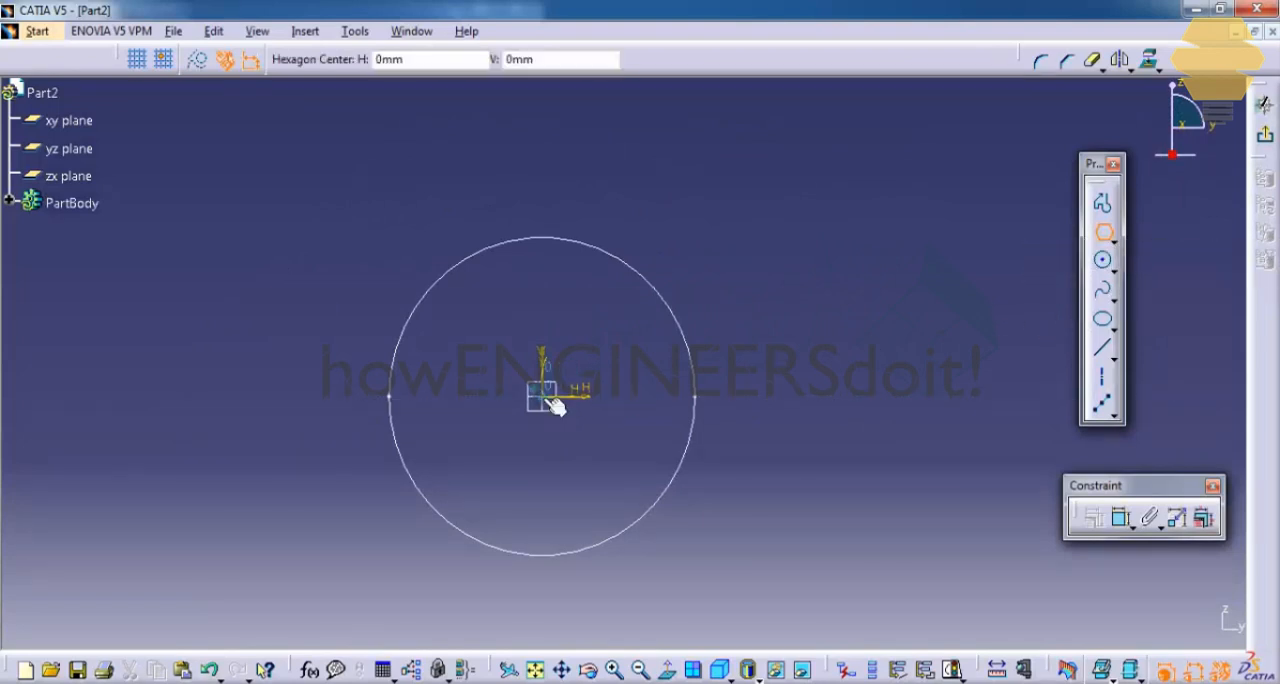
click(545, 398)
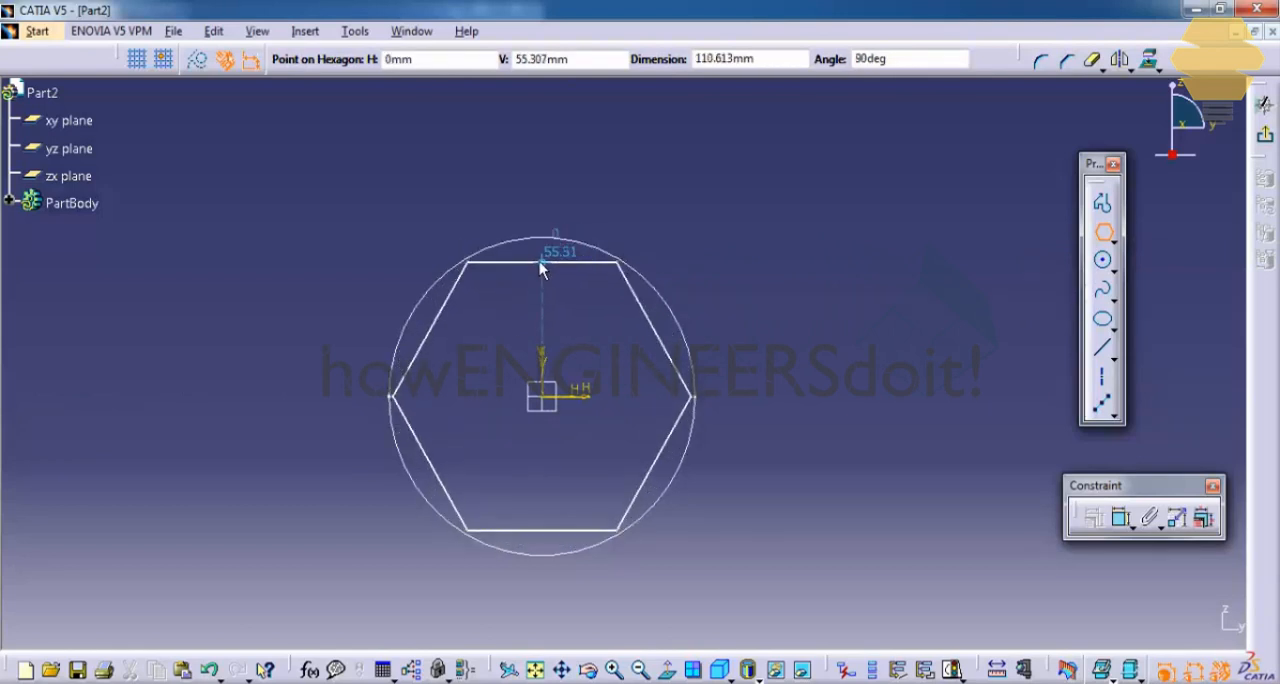
click(539, 261)
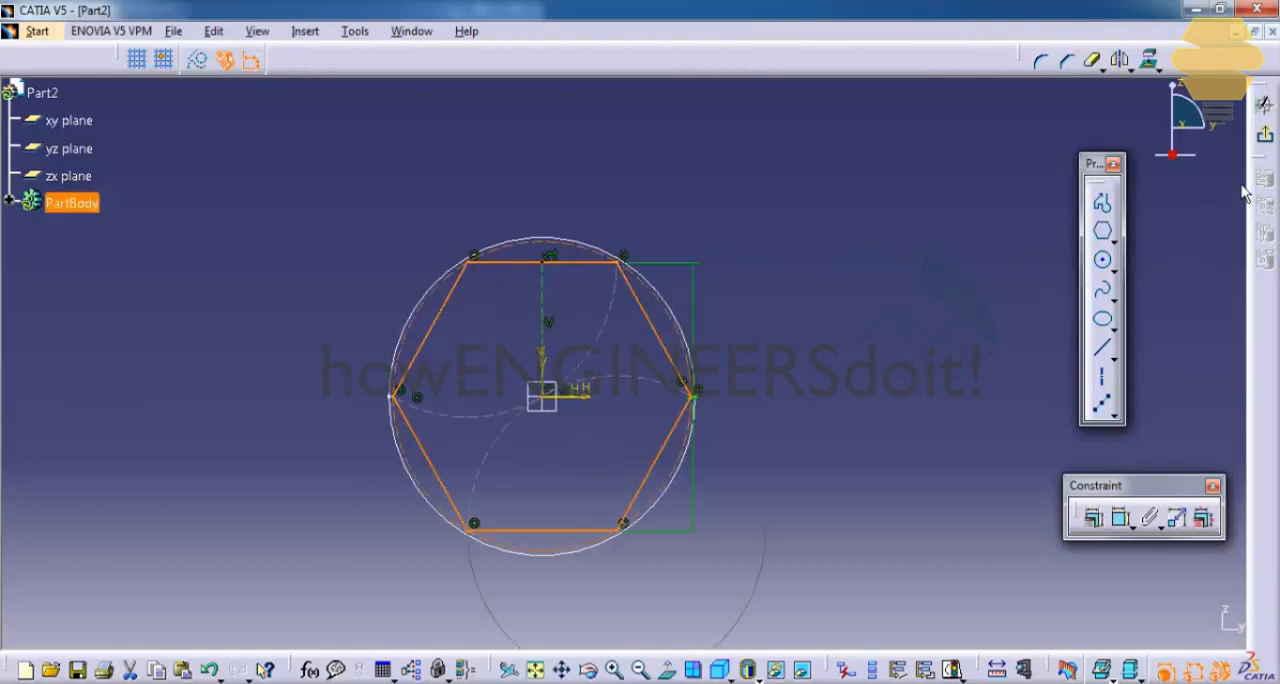
click(1265, 134)
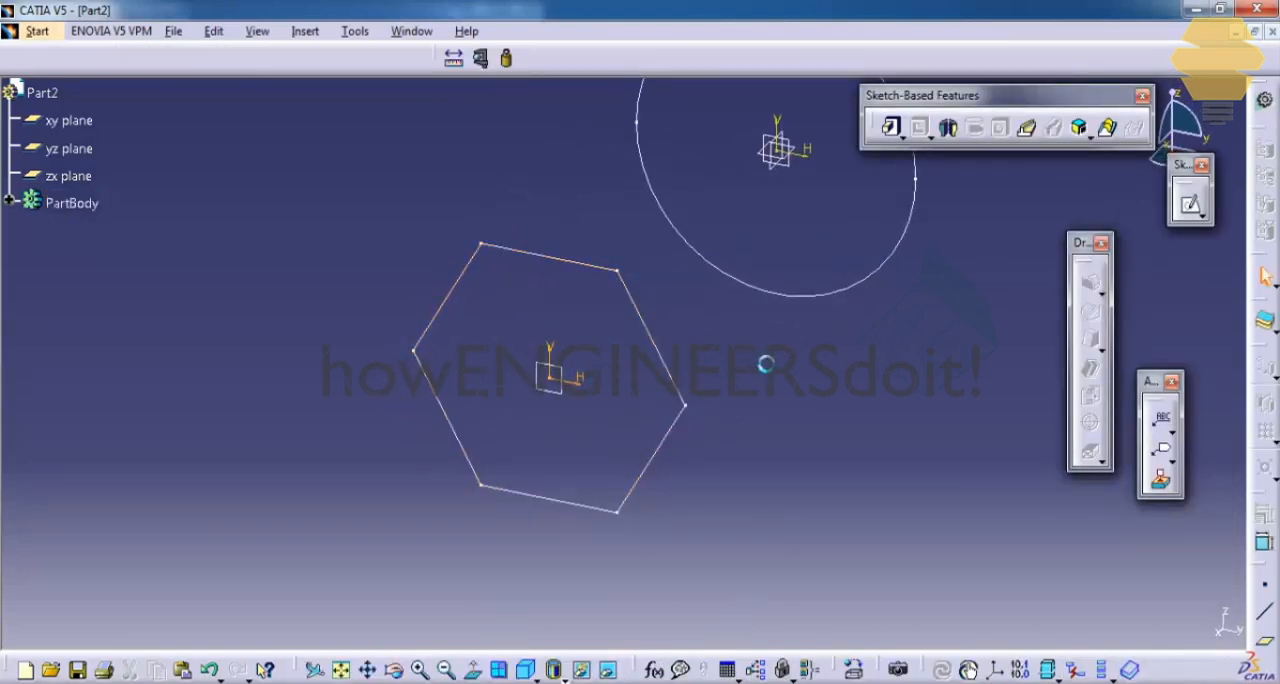
Step: Edit the circle sketch to add 6 equidistant points along the circle, and finish the sketch
middle_drag(765, 364, 770, 398)
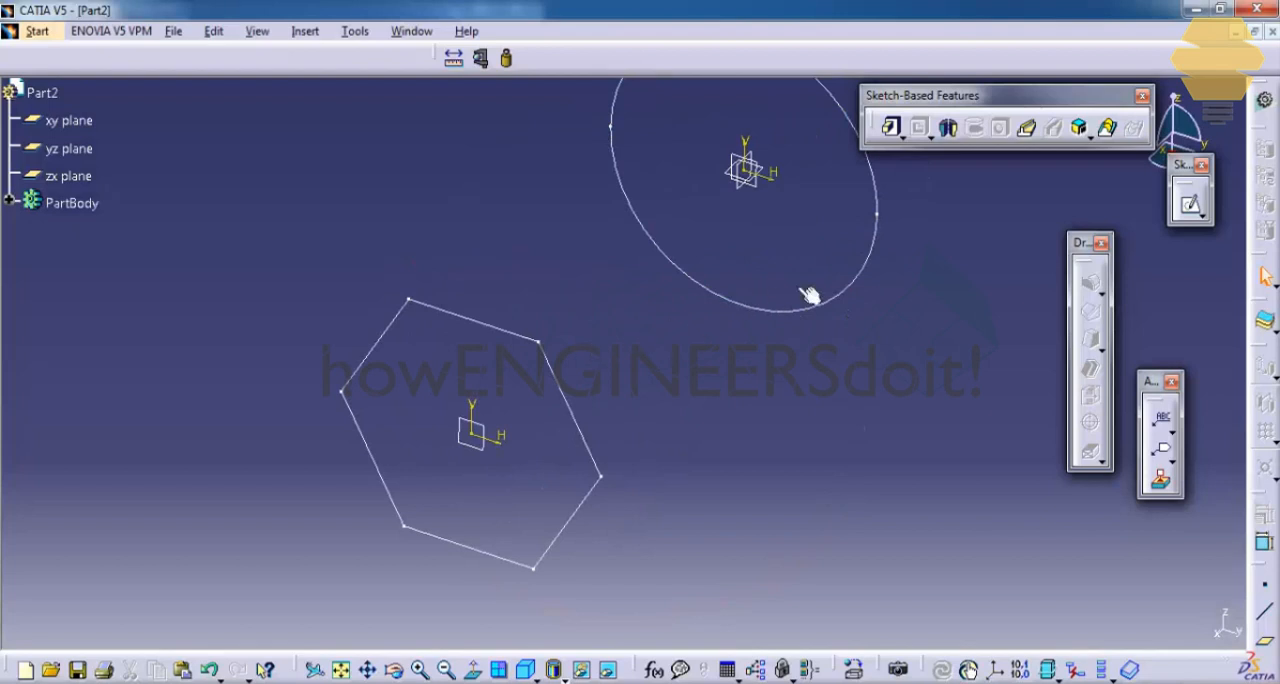
middle_drag(849, 266, 813, 279)
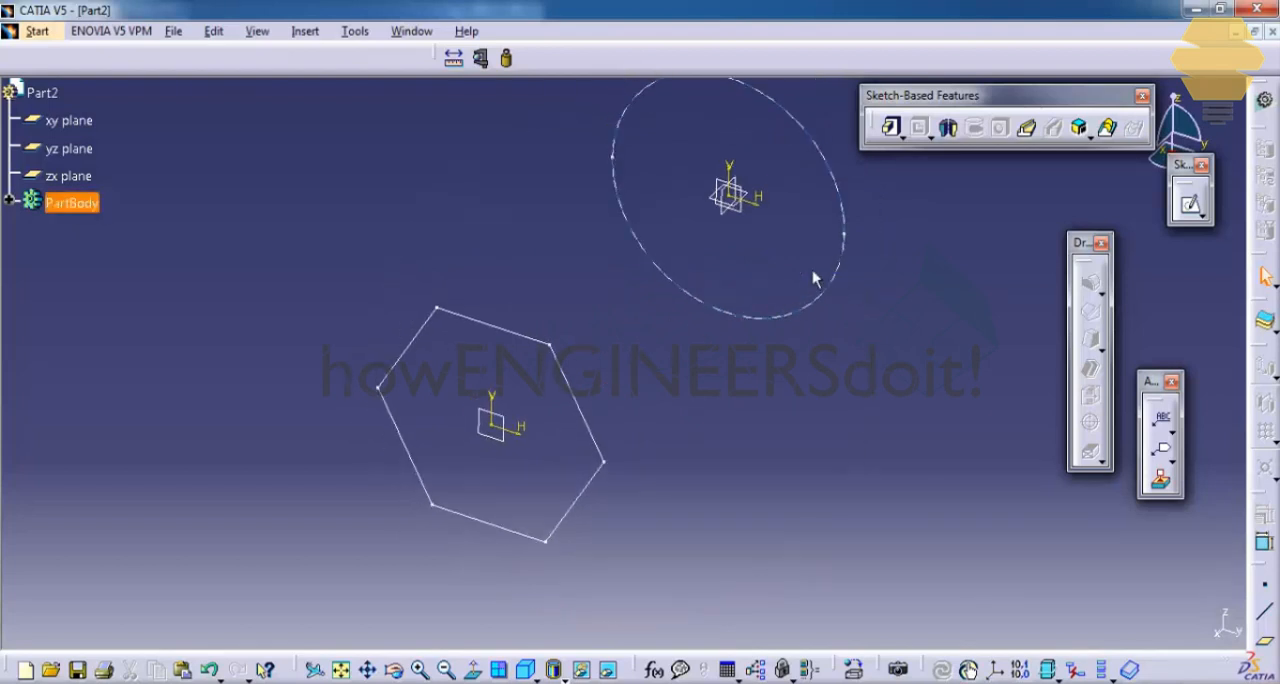
middle_drag(700, 260, 682, 304)
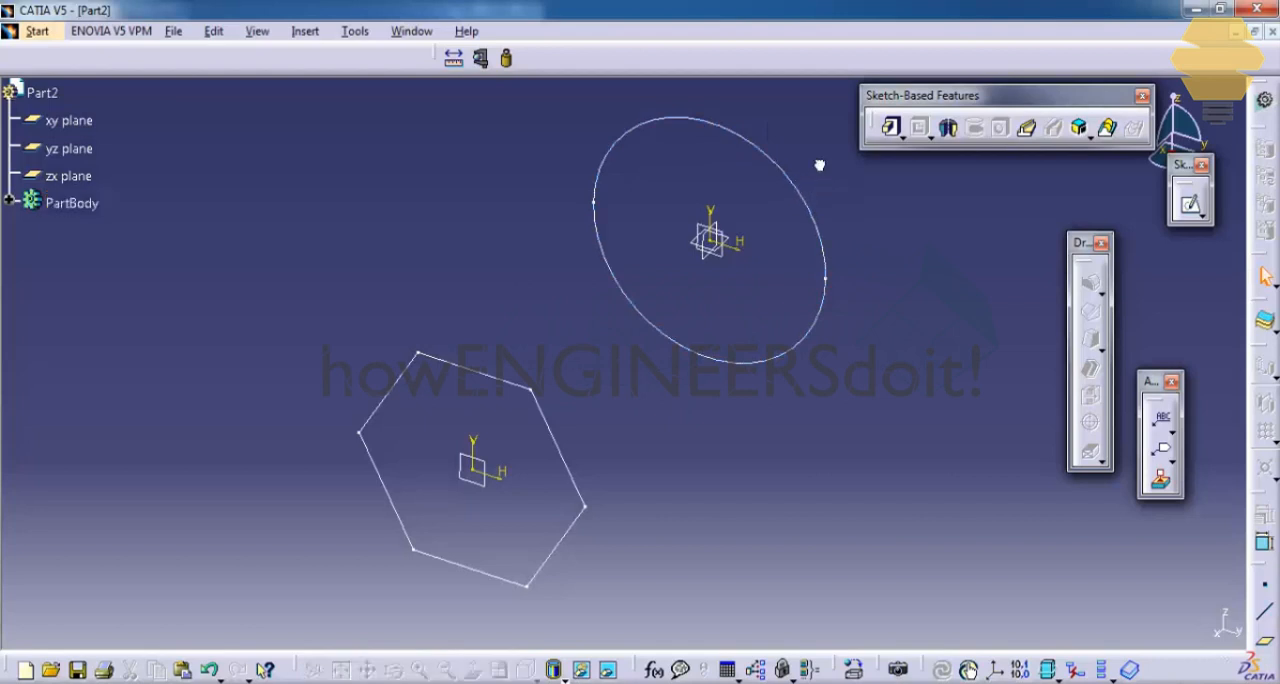
double_click(789, 176)
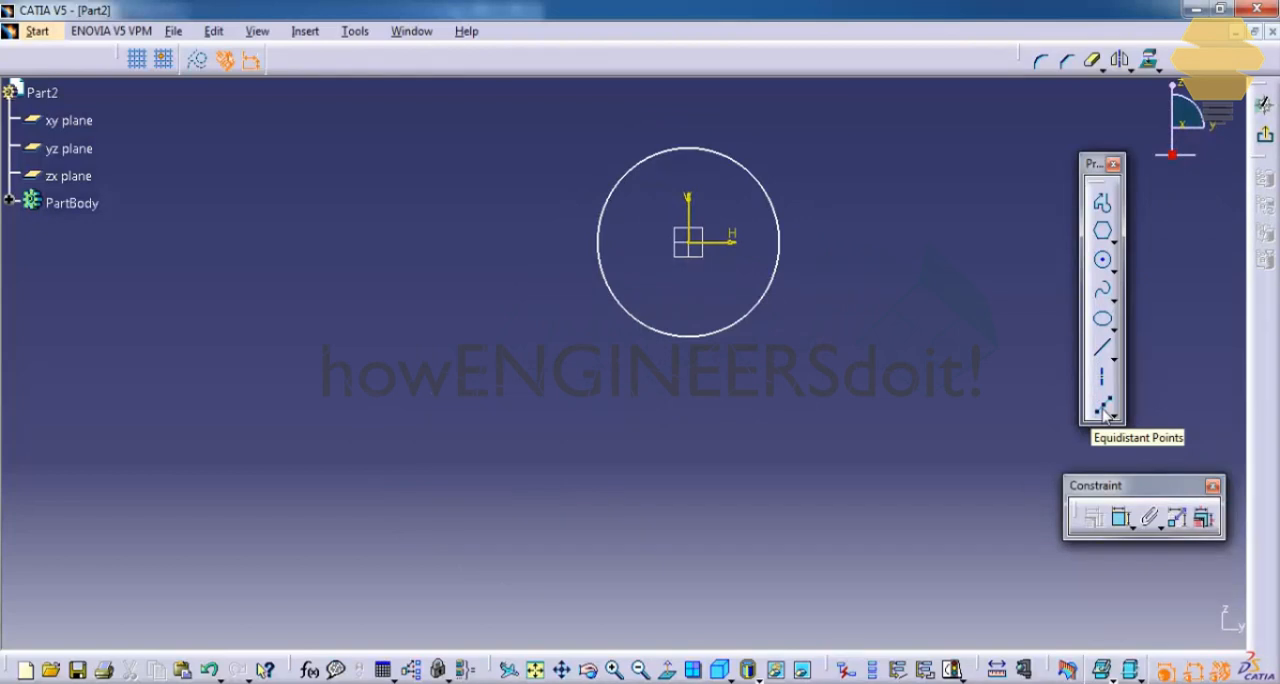
click(1104, 410)
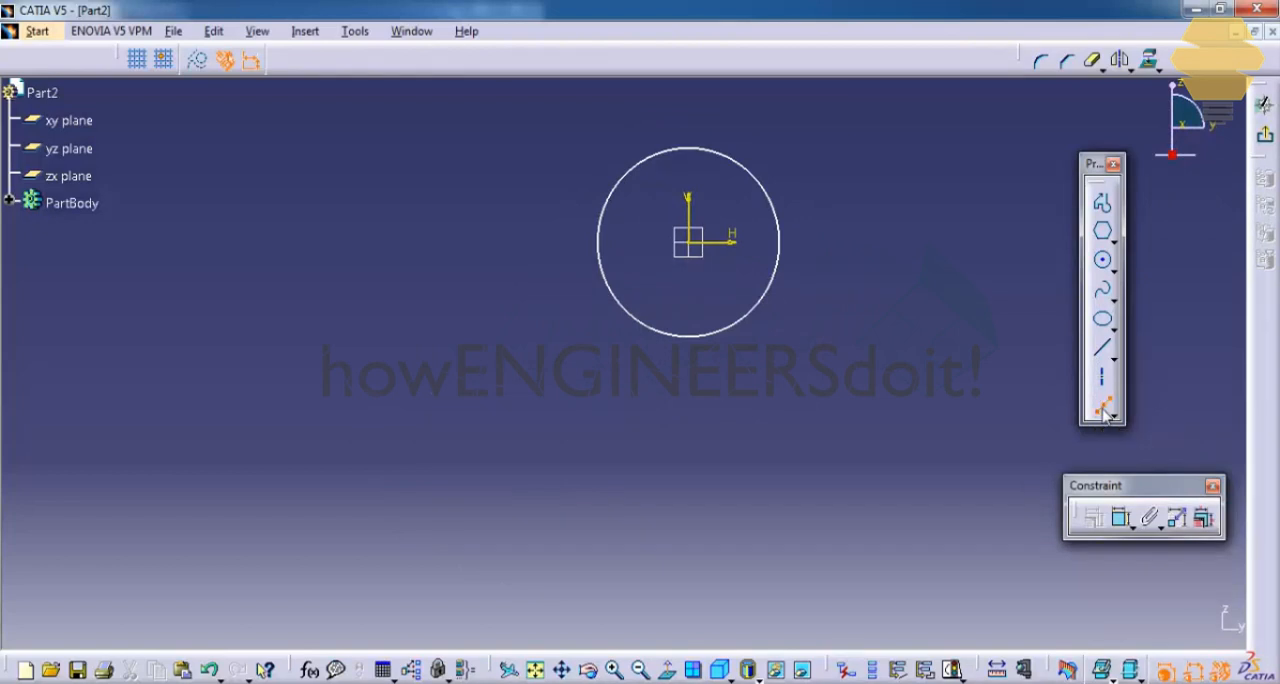
click(767, 192)
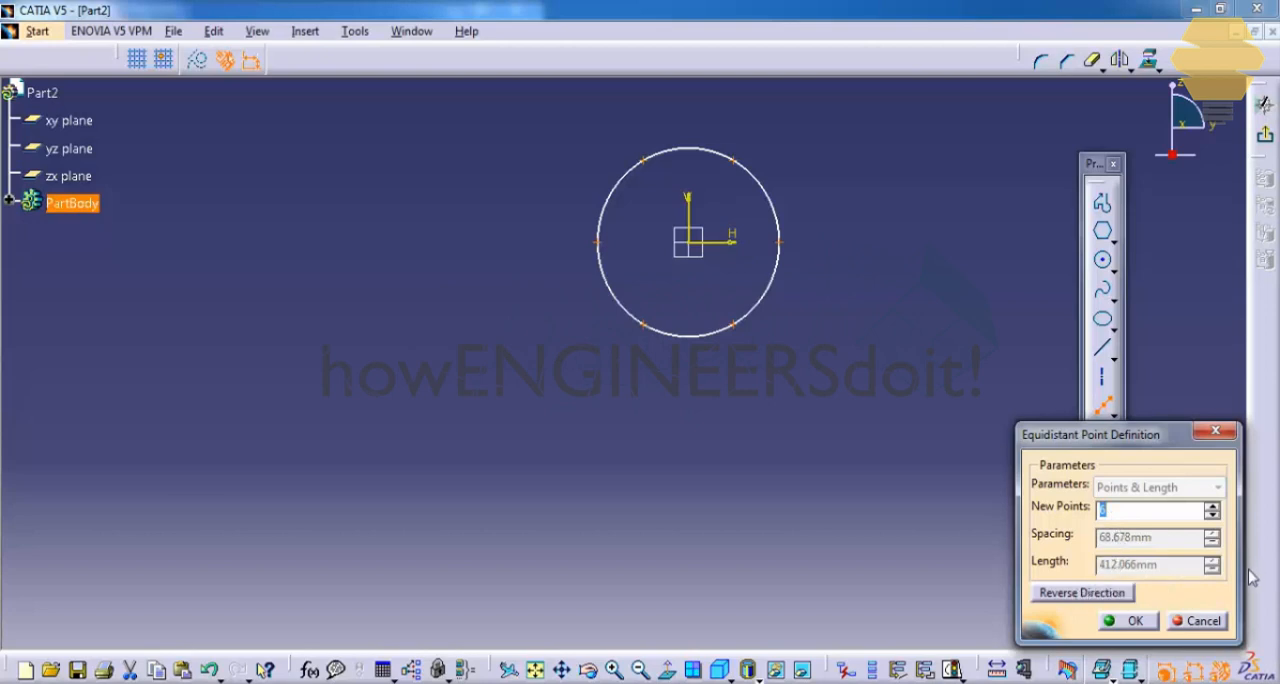
click(1150, 619)
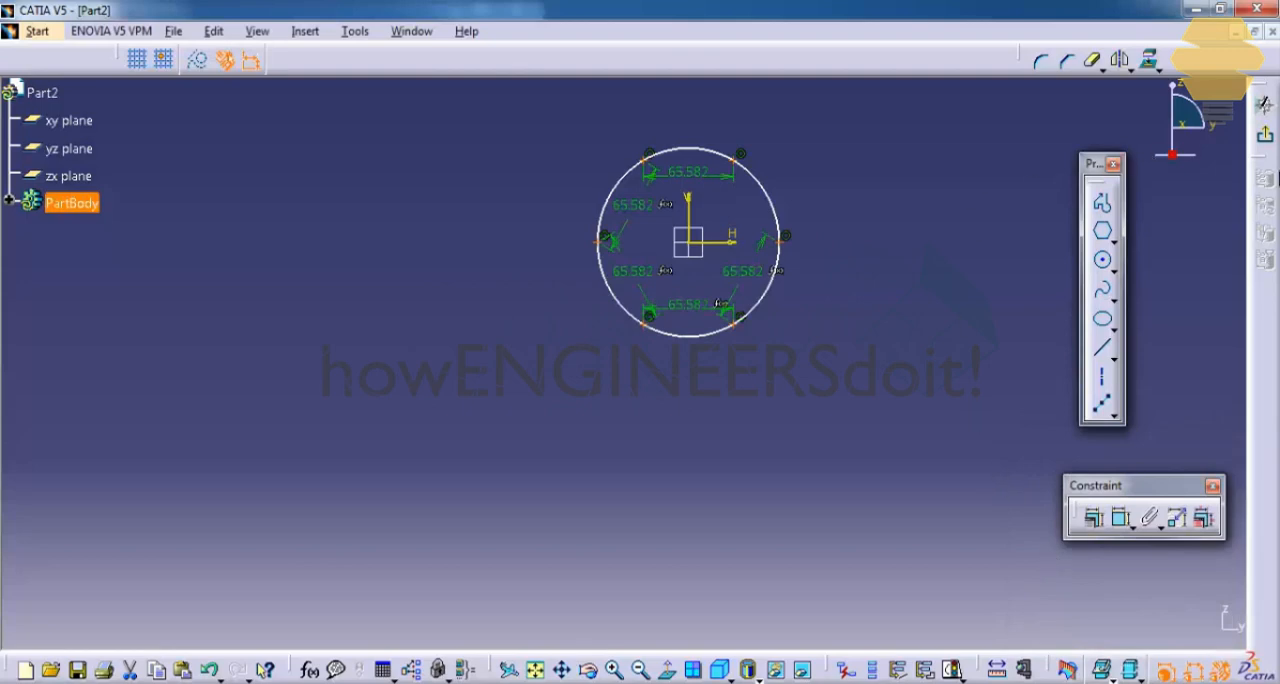
click(1266, 140)
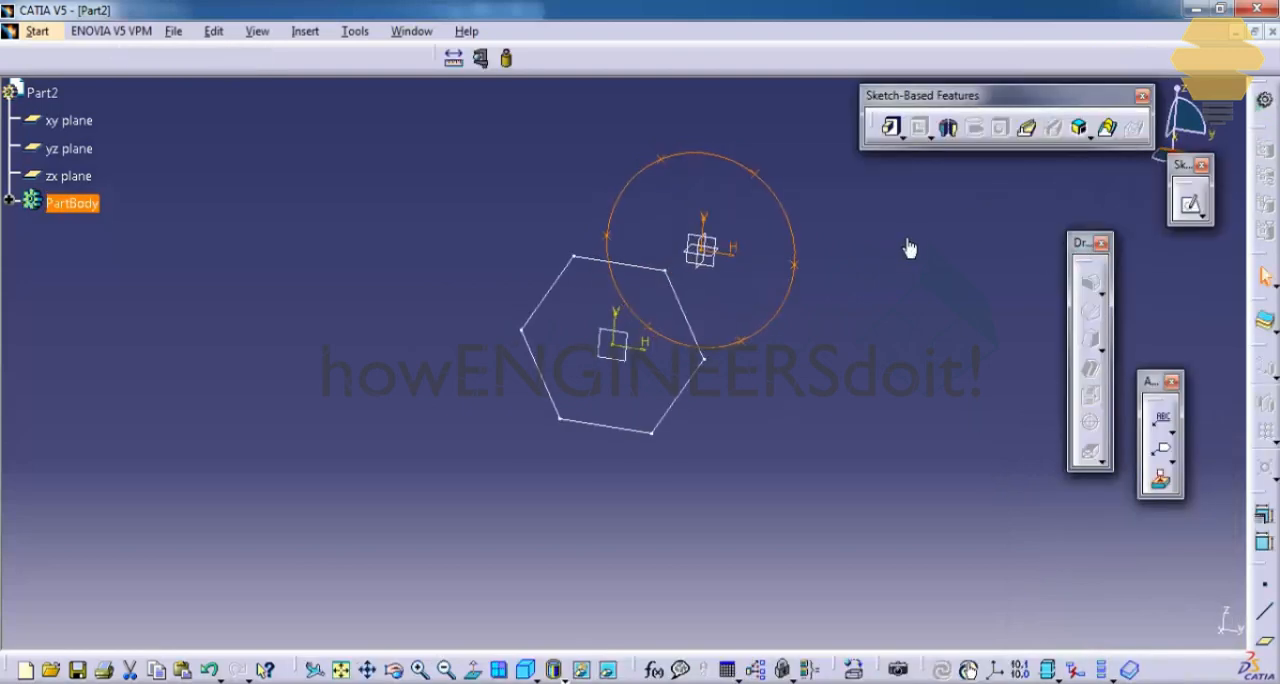
Step: Start a multi-sections solid using the circle and the hexagon as its two sections
click(1107, 127)
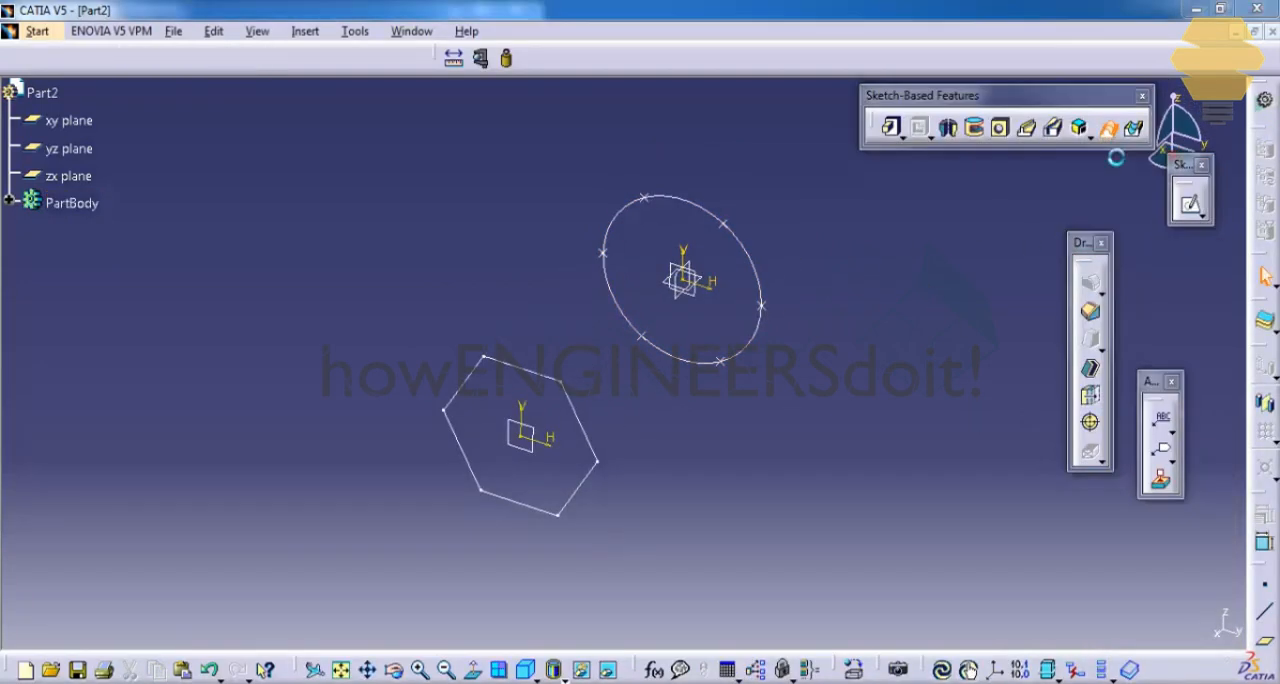
click(755, 262)
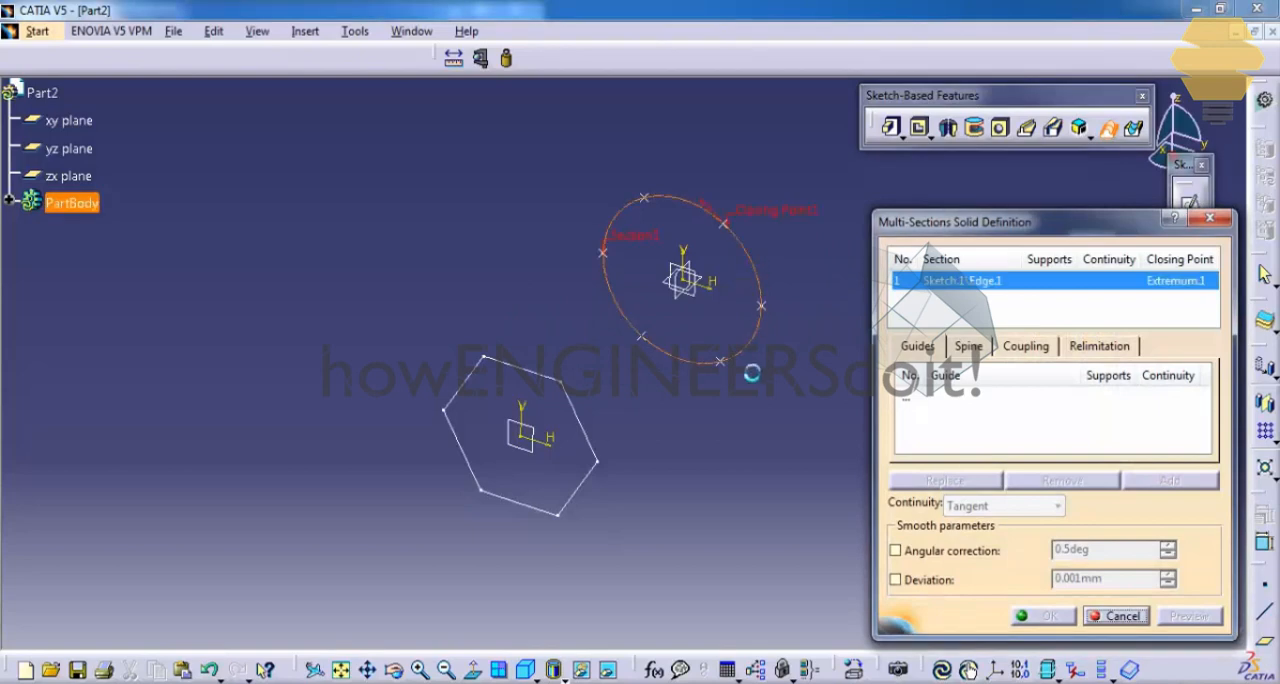
click(596, 442)
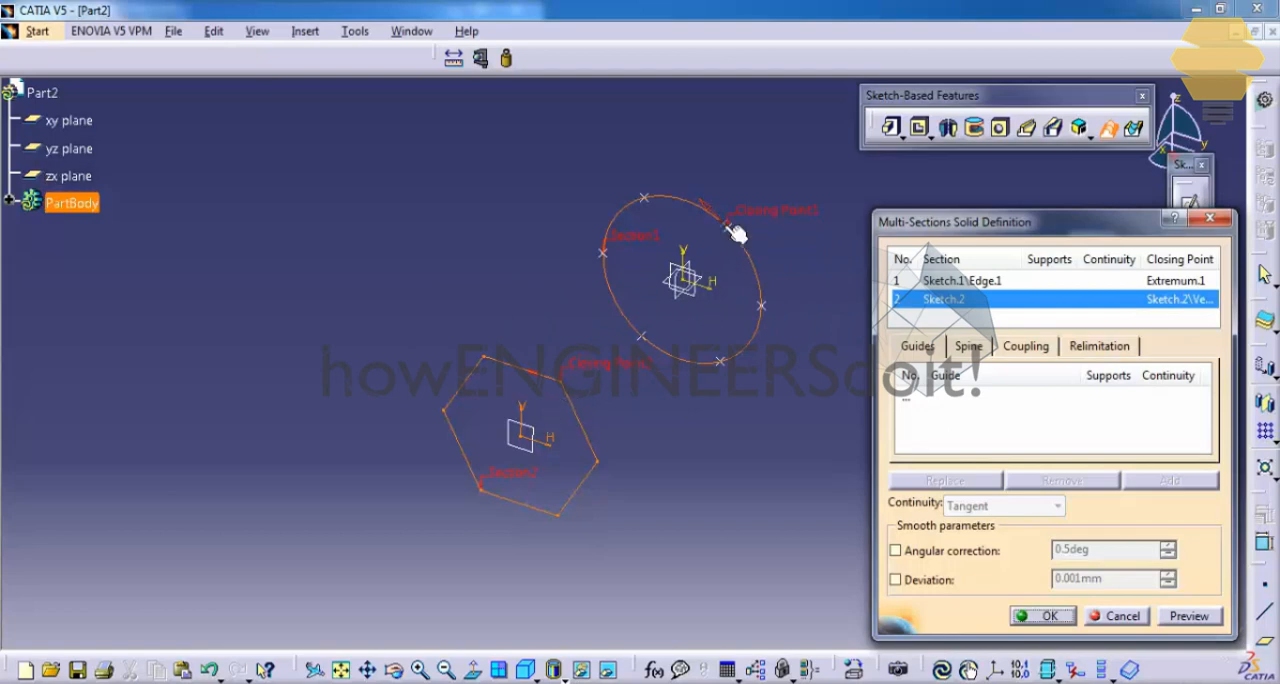
Step: Add a first coupling joining the closing point on the circle to the closing-point vertex of the hexagon
middle_drag(618, 383, 518, 276)
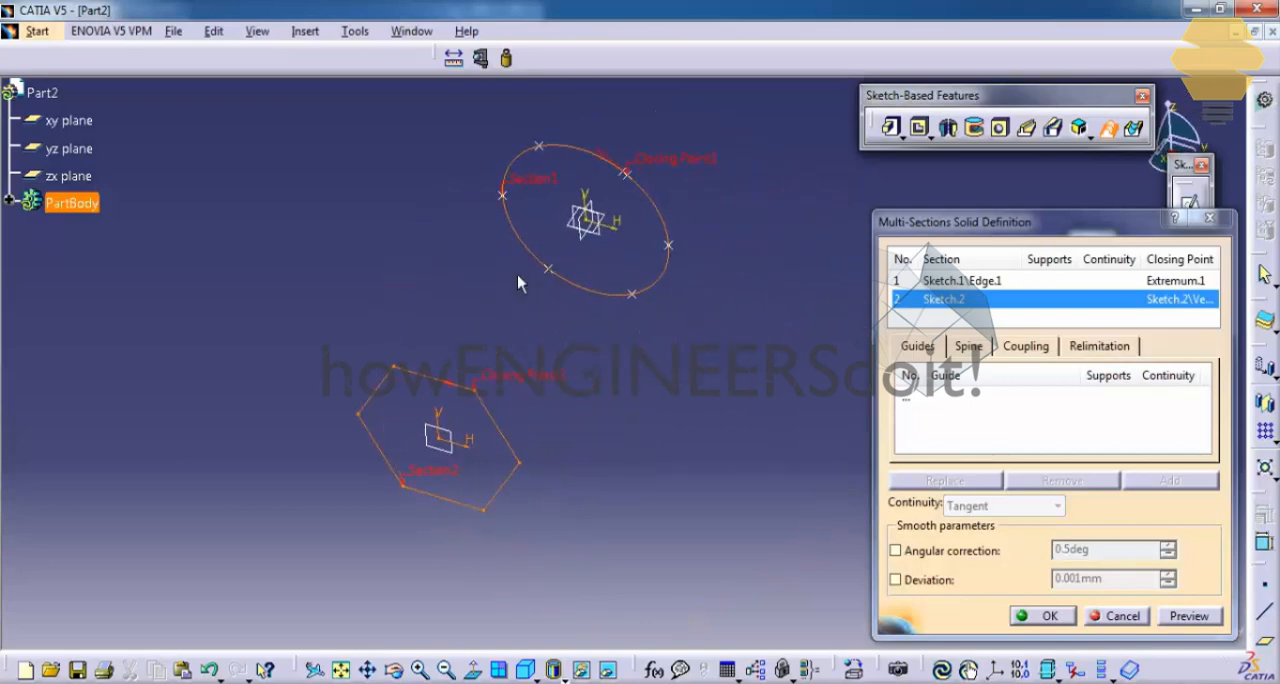
click(1036, 346)
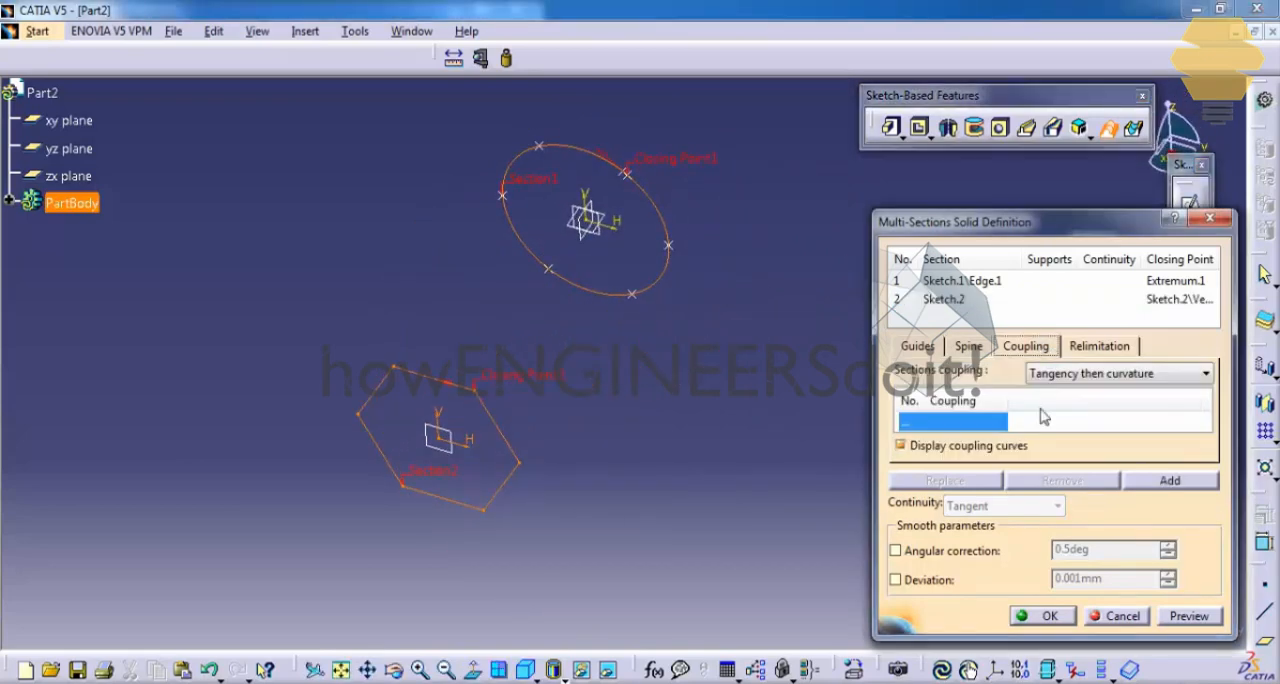
click(1180, 481)
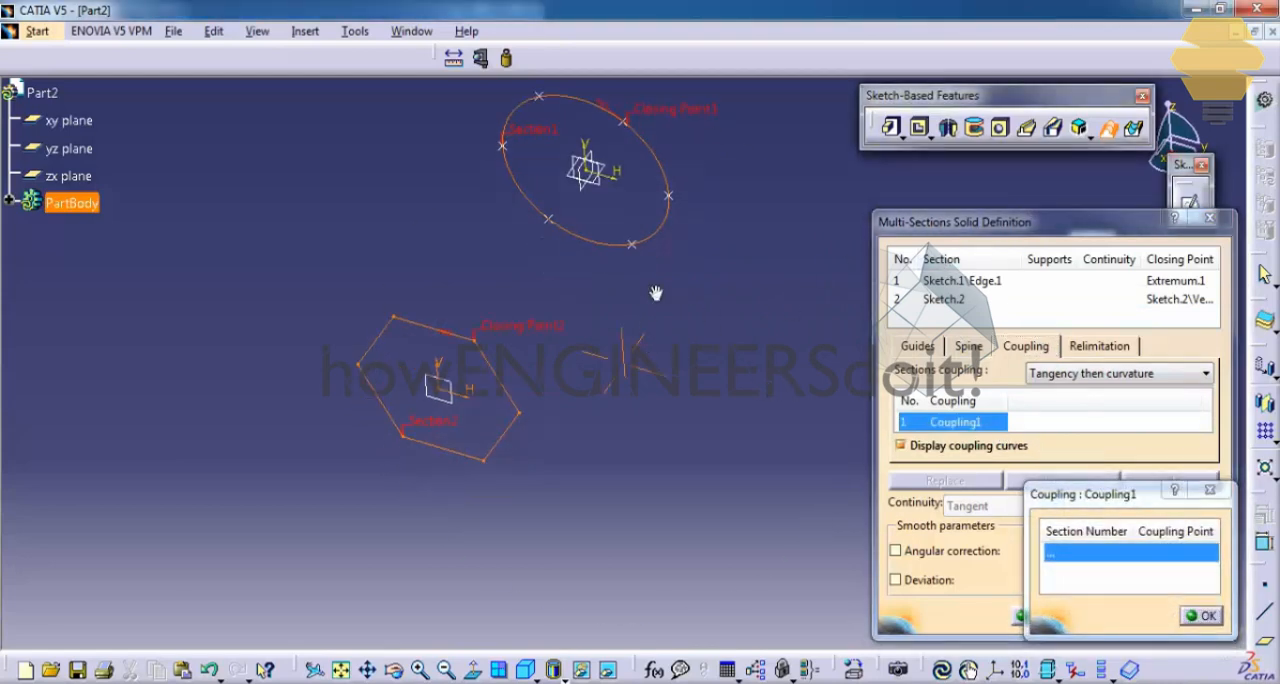
mouse_move(670, 252)
middle_down()
mouse_move(737, 192)
mouse_move(745, 203)
mouse_move(609, 317)
mouse_move(583, 369)
mouse_move(560, 381)
middle_up()
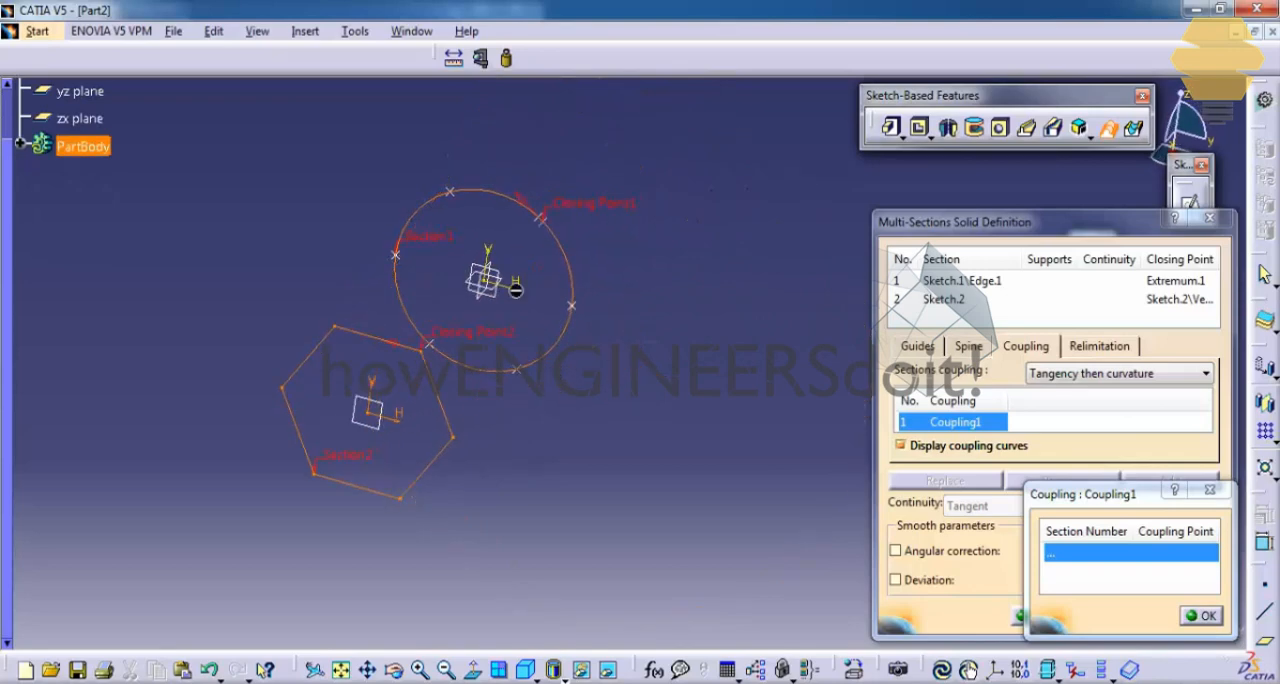
click(548, 226)
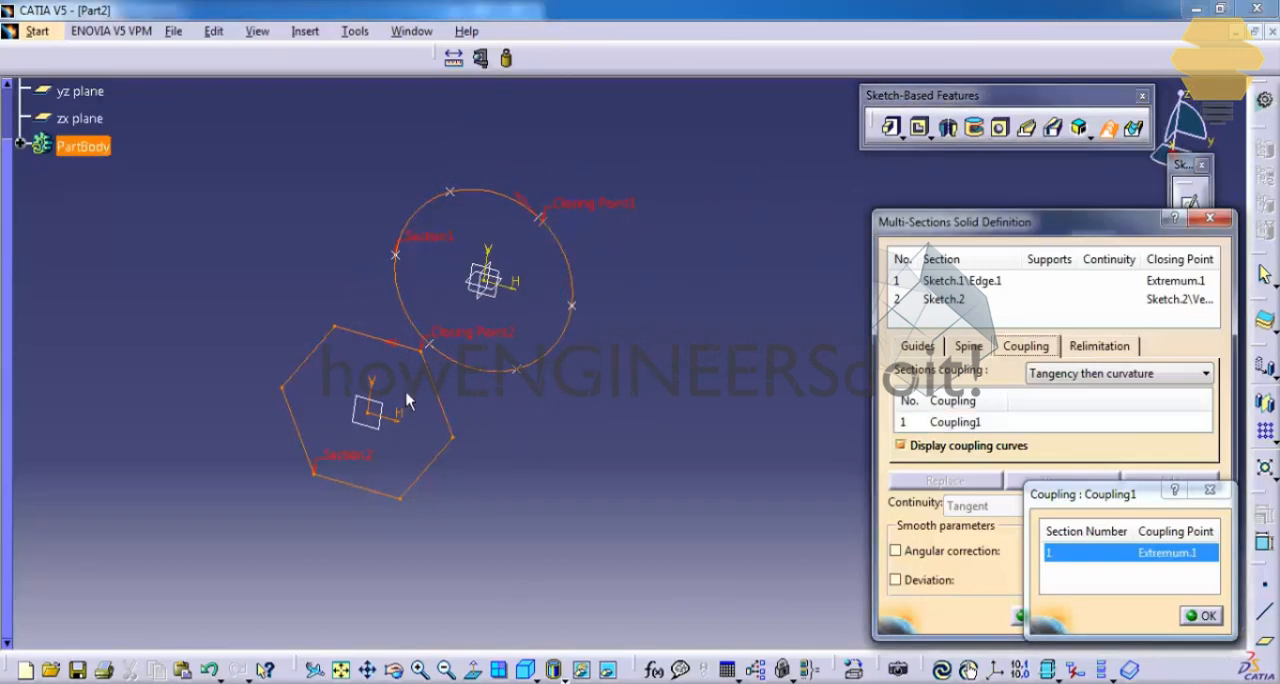
click(429, 350)
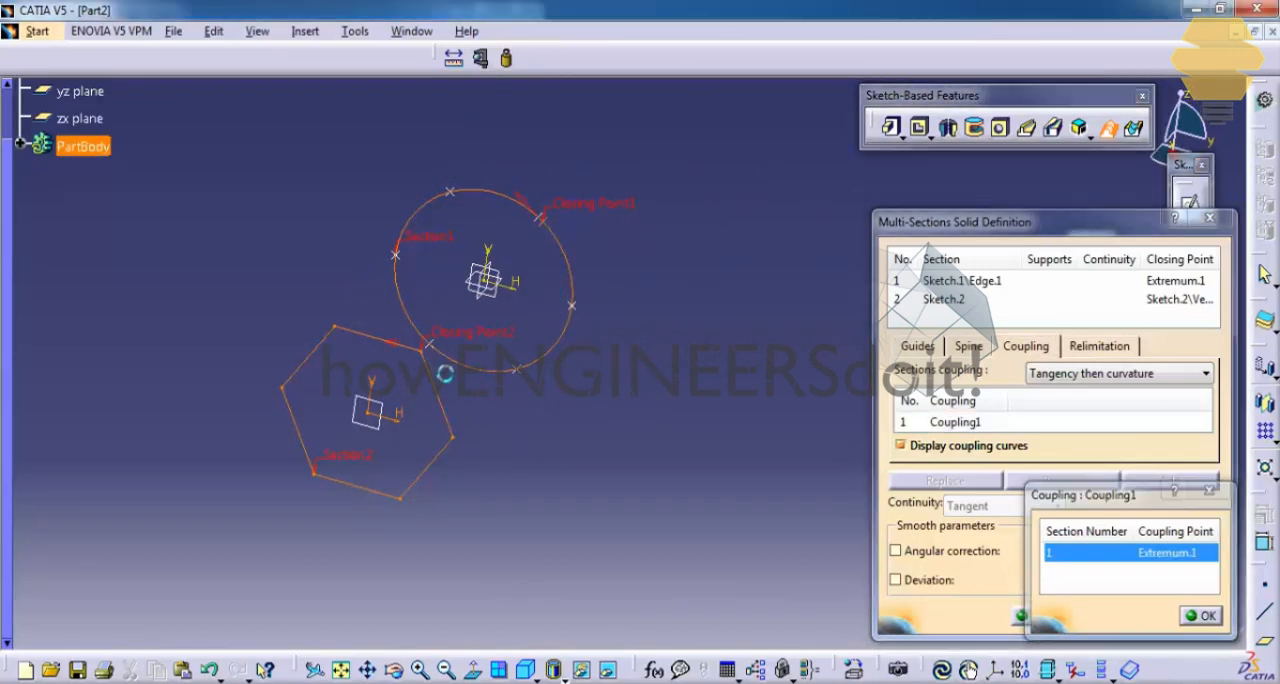
Step: Add a second coupling between the circle's rightmost division point and the hexagon's rightmost vertex
click(1055, 428)
click(1170, 480)
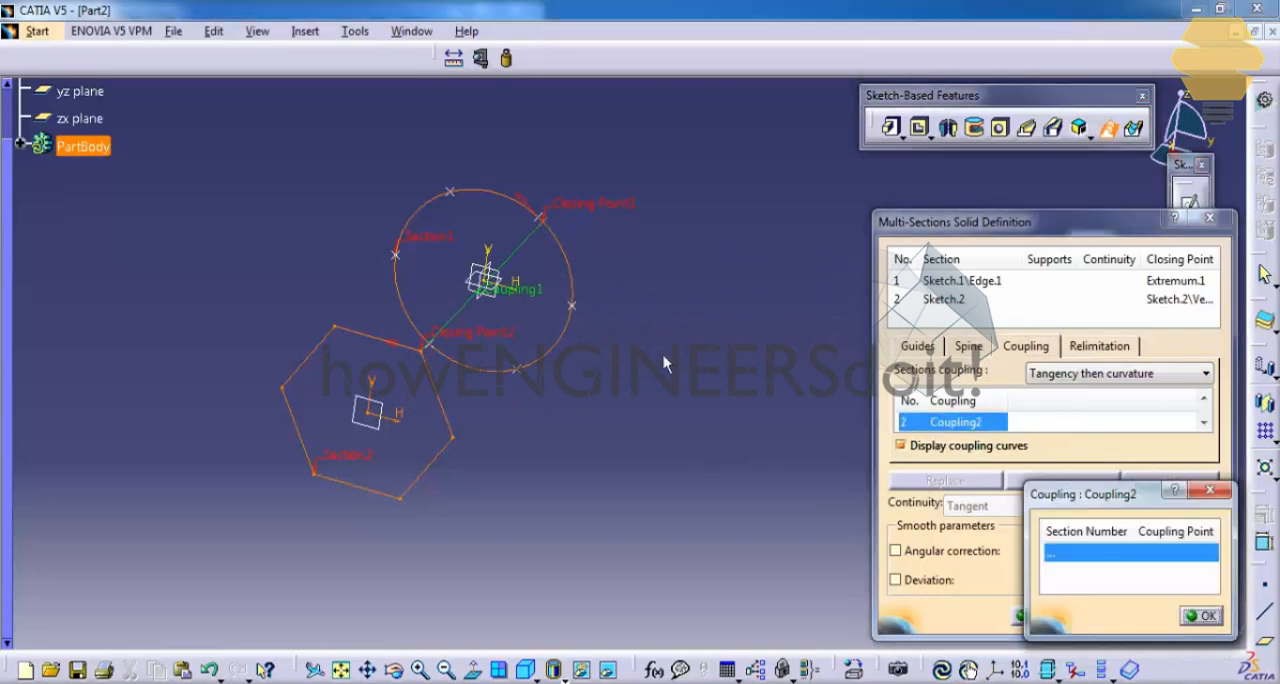
click(579, 312)
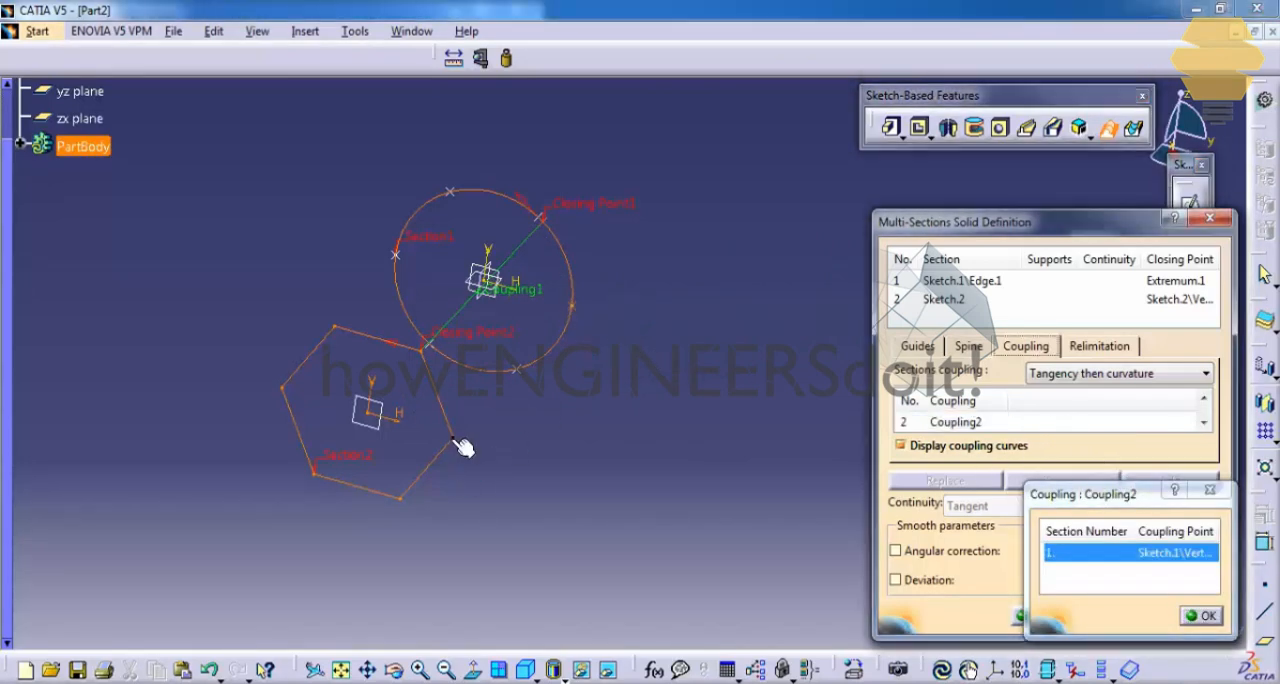
click(458, 442)
Step: Add a third coupling between the circle's lowest division point and the hexagon's lowest vertex
click(1012, 423)
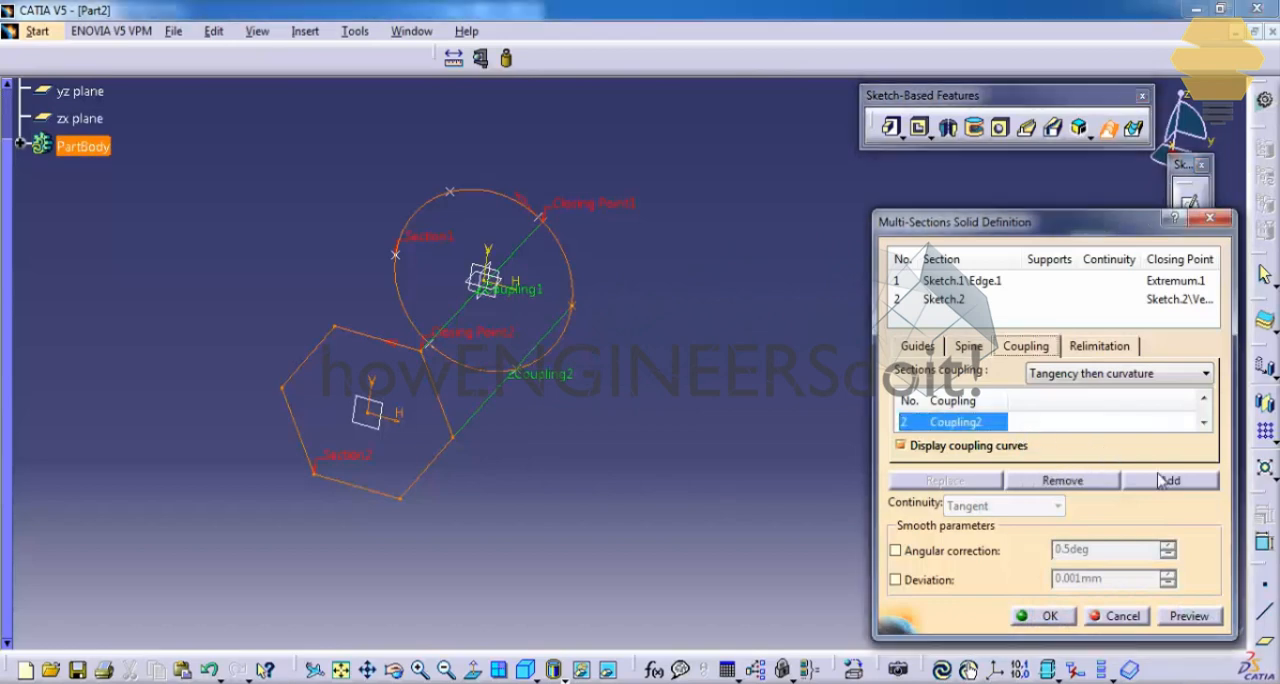
click(1170, 480)
middle_drag(525, 396, 533, 356)
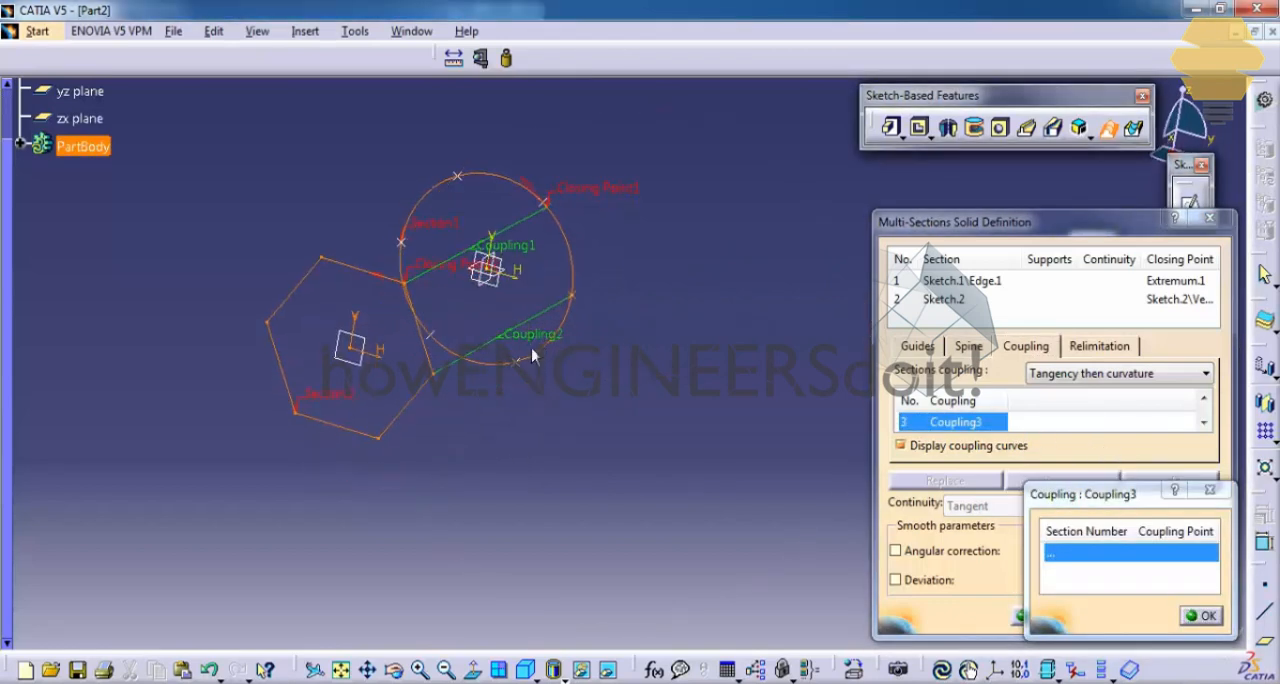
click(518, 370)
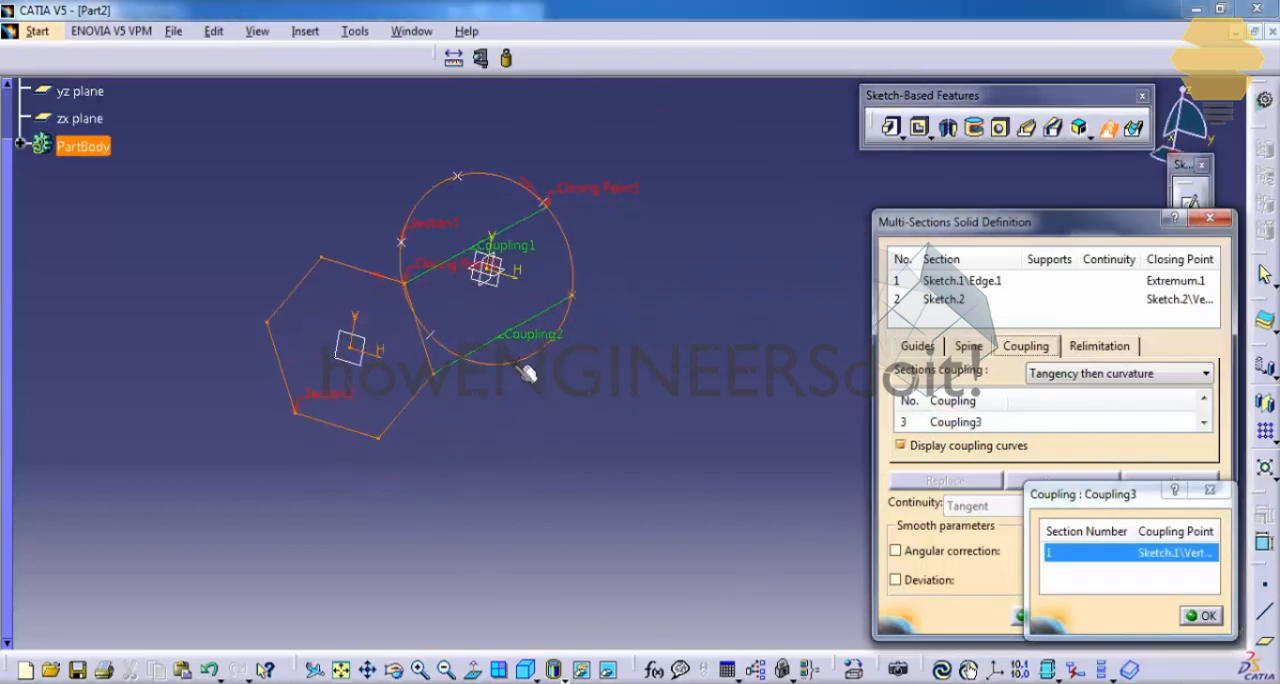
click(380, 442)
Step: Add a fourth coupling between the circle's lower-left division point and the hexagon's lower-left vertex
mouse_move(434, 449)
middle_down()
mouse_move(500, 451)
mouse_move(524, 505)
mouse_move(520, 462)
middle_up()
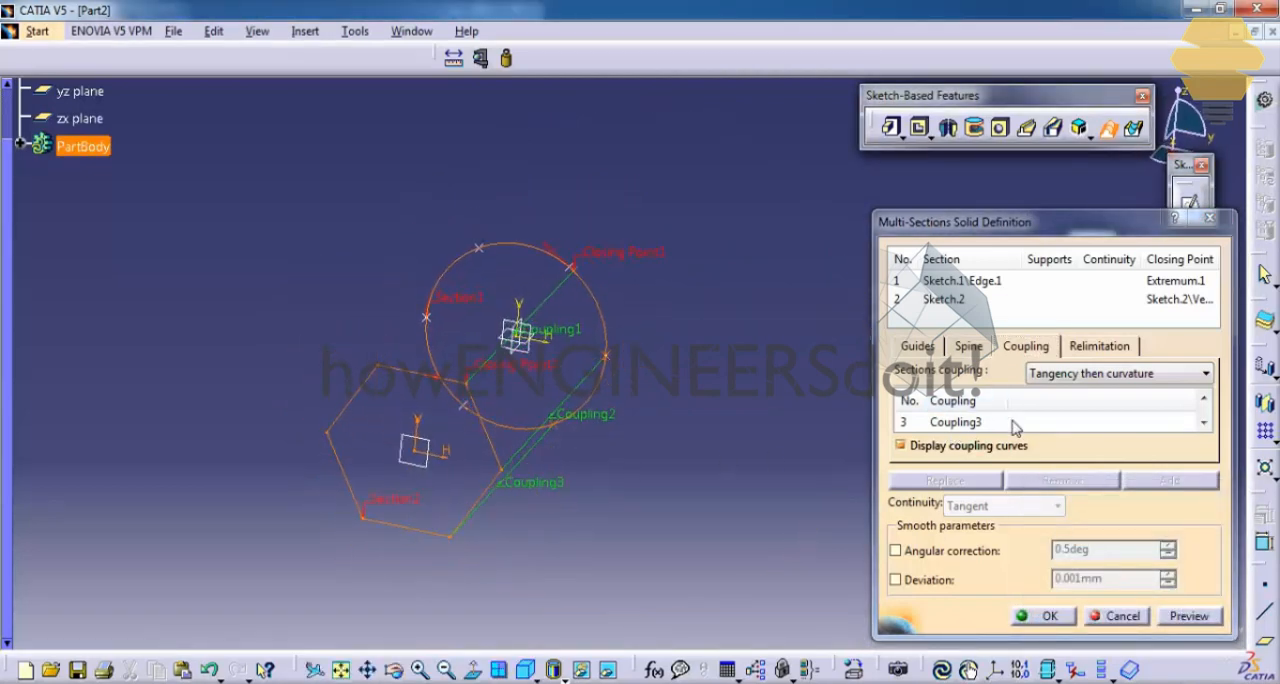
click(934, 422)
click(1170, 480)
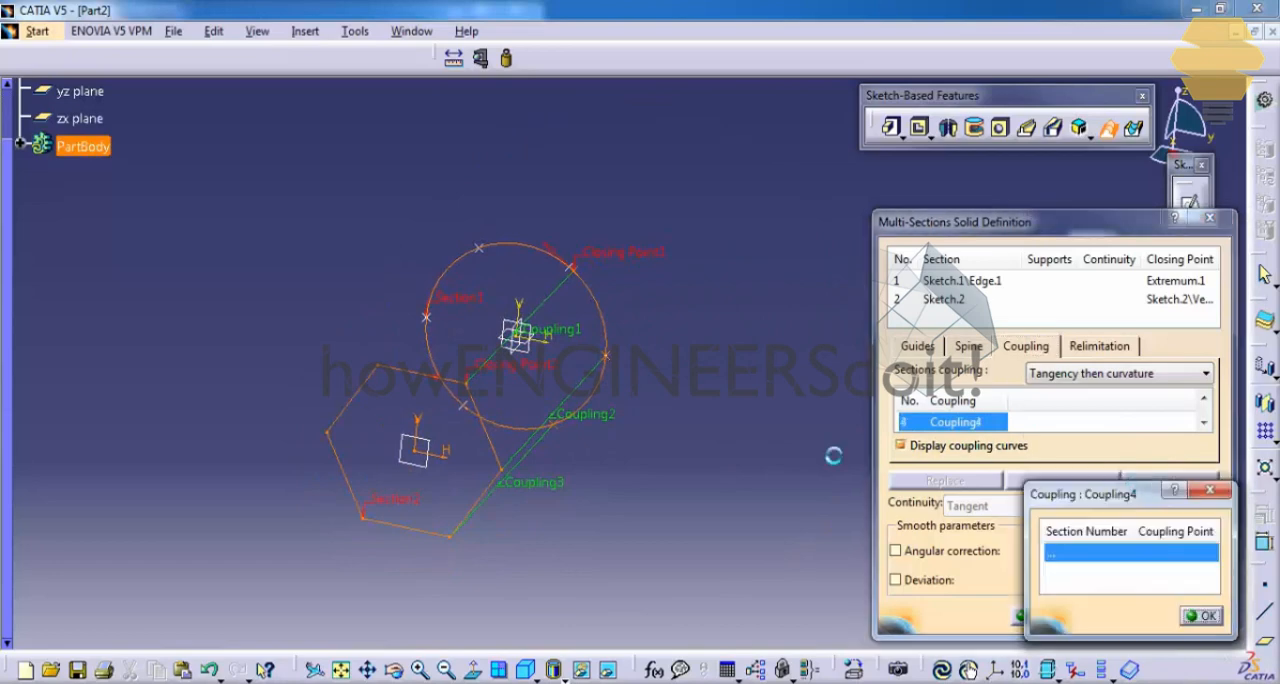
click(471, 417)
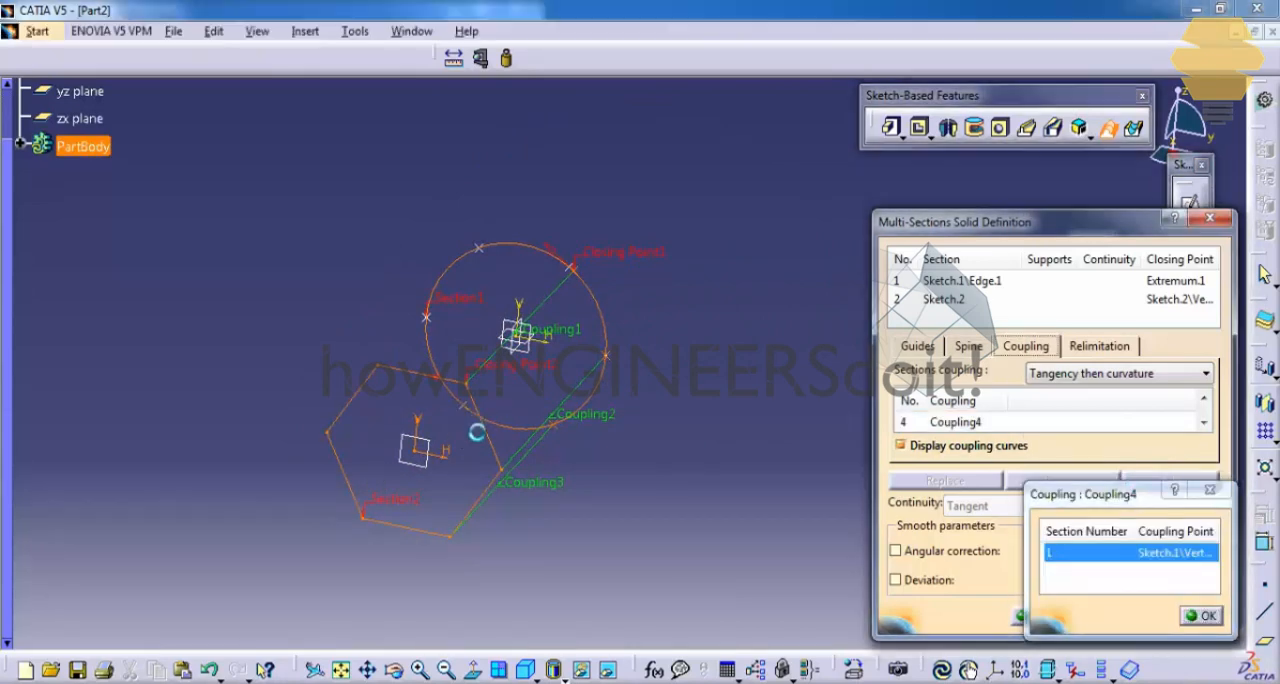
click(361, 517)
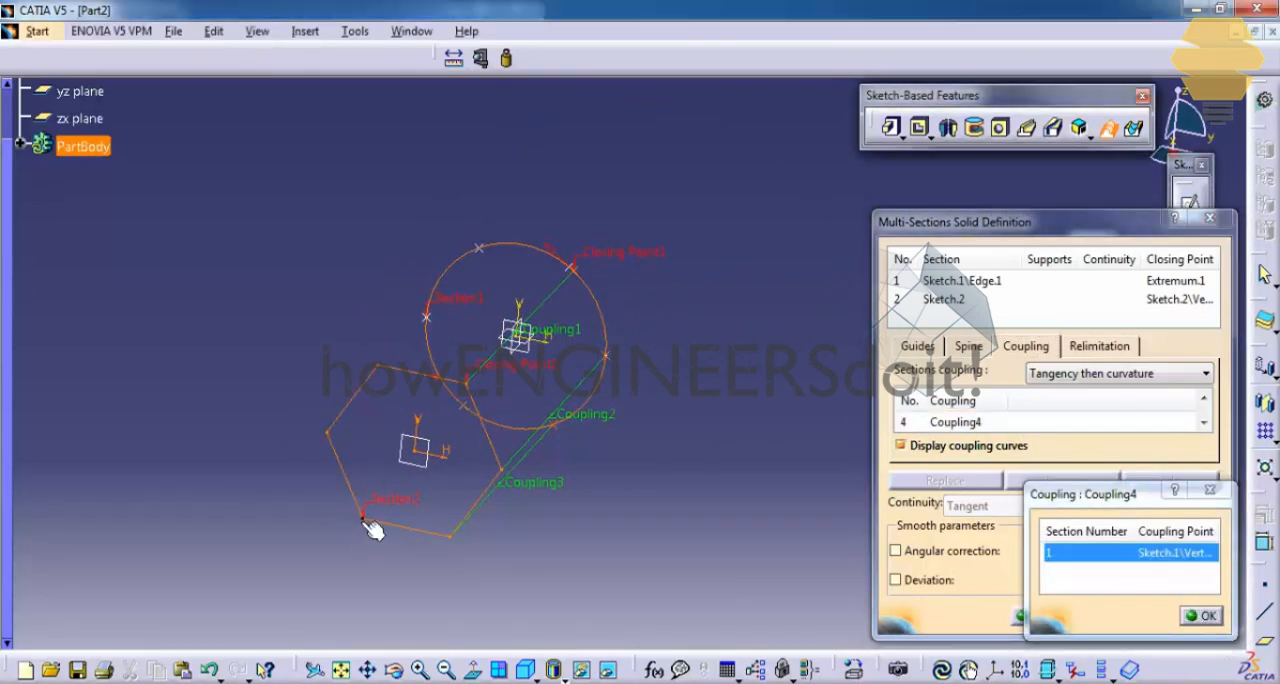
Step: Add a fifth coupling between the circle's leftmost division point and the hexagon's leftmost vertex
click(1094, 424)
click(1168, 481)
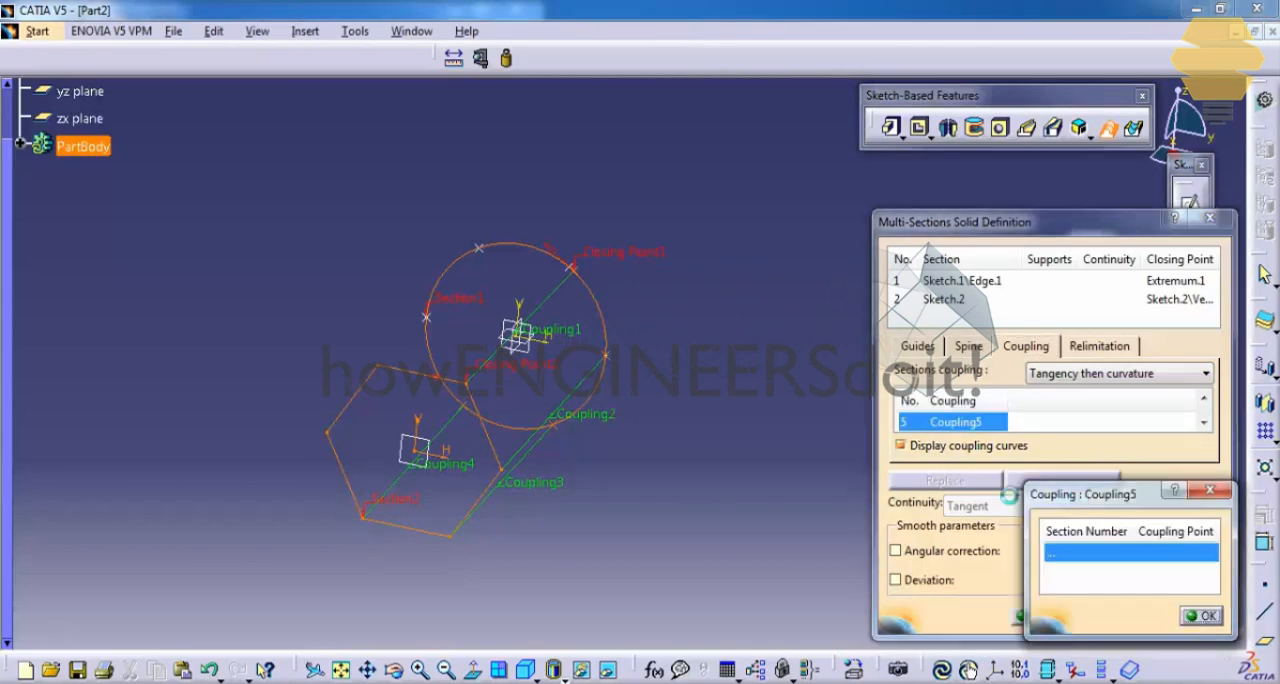
click(432, 328)
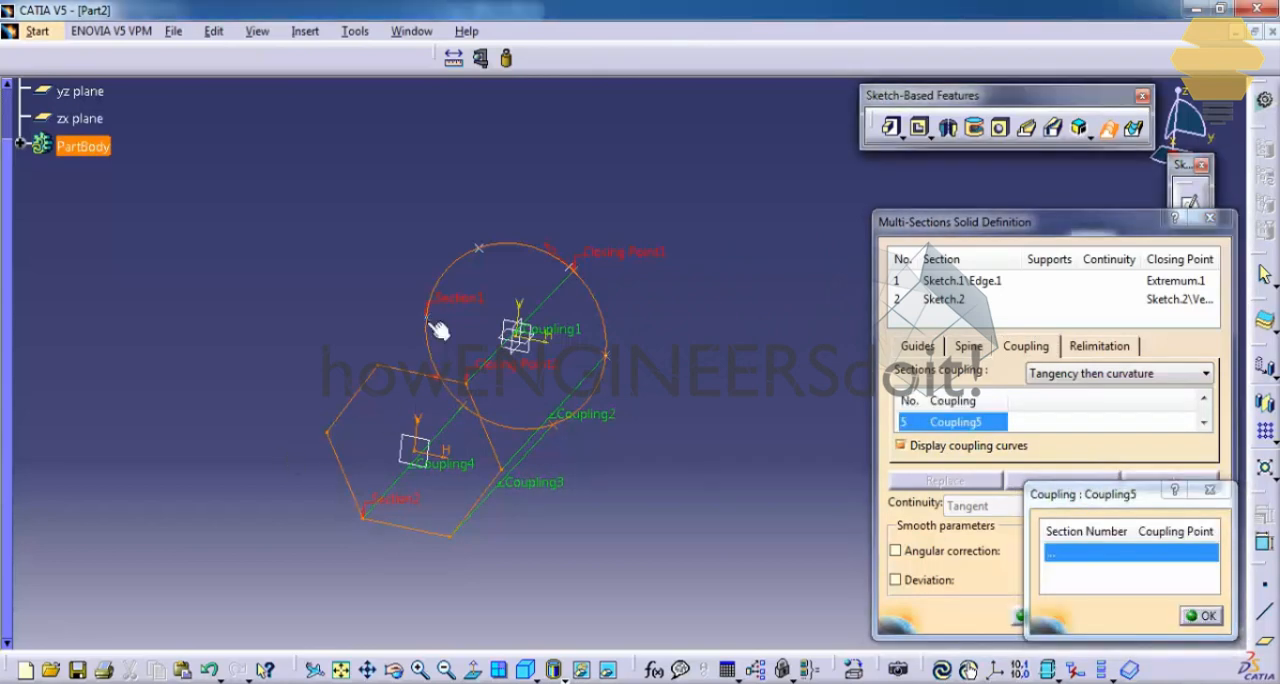
click(332, 437)
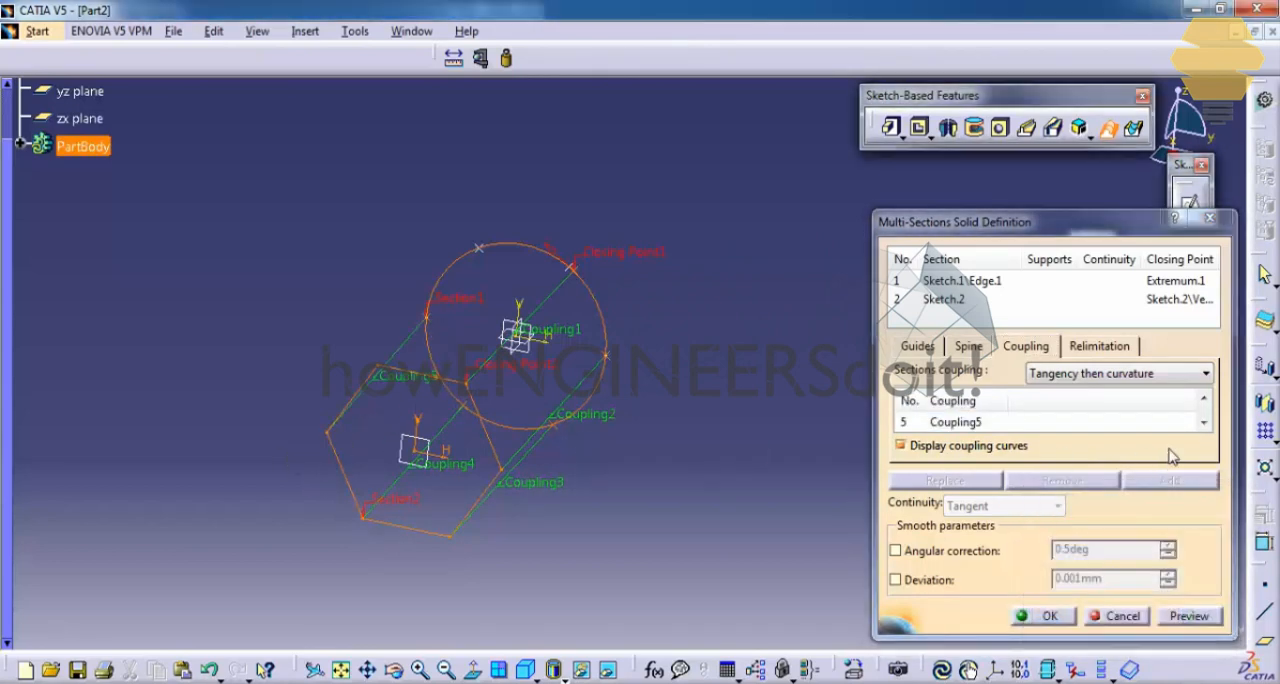
Step: Add a sixth coupling between the circle's upper-left division point and the hexagon's upper-left vertex, and create the multi-sections solid
click(1092, 422)
click(1170, 481)
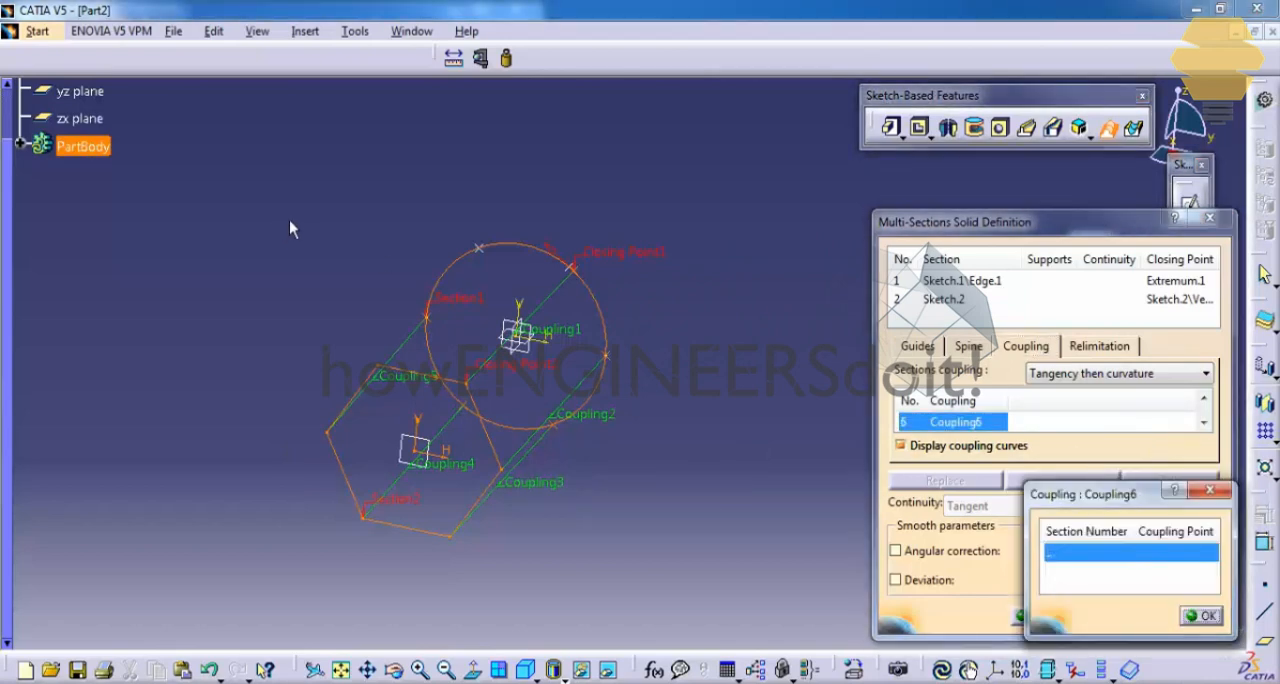
click(488, 257)
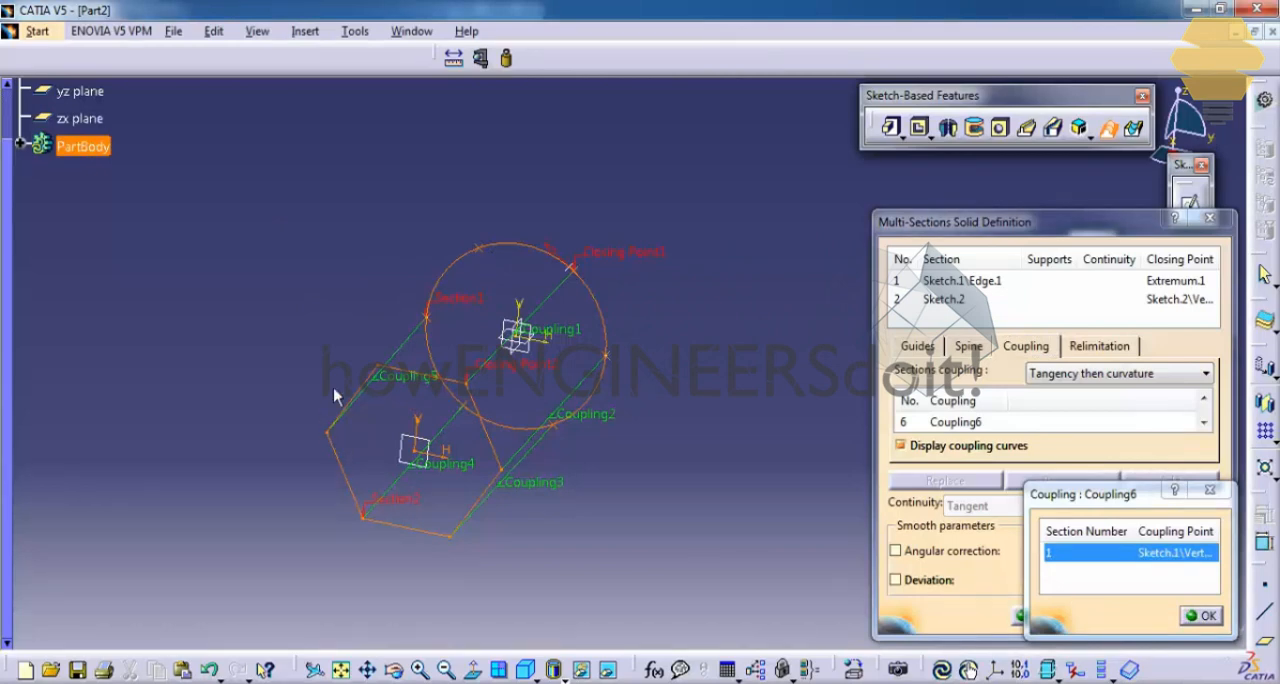
click(385, 370)
middle_drag(583, 393, 498, 376)
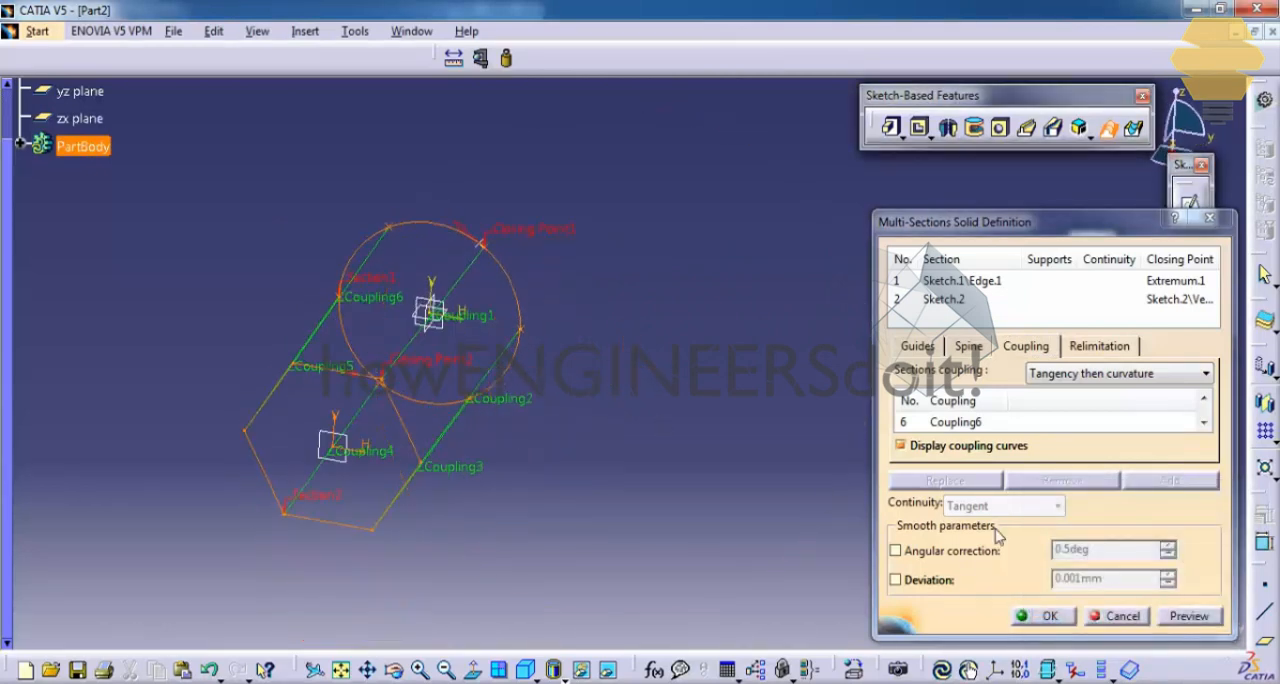
click(1048, 614)
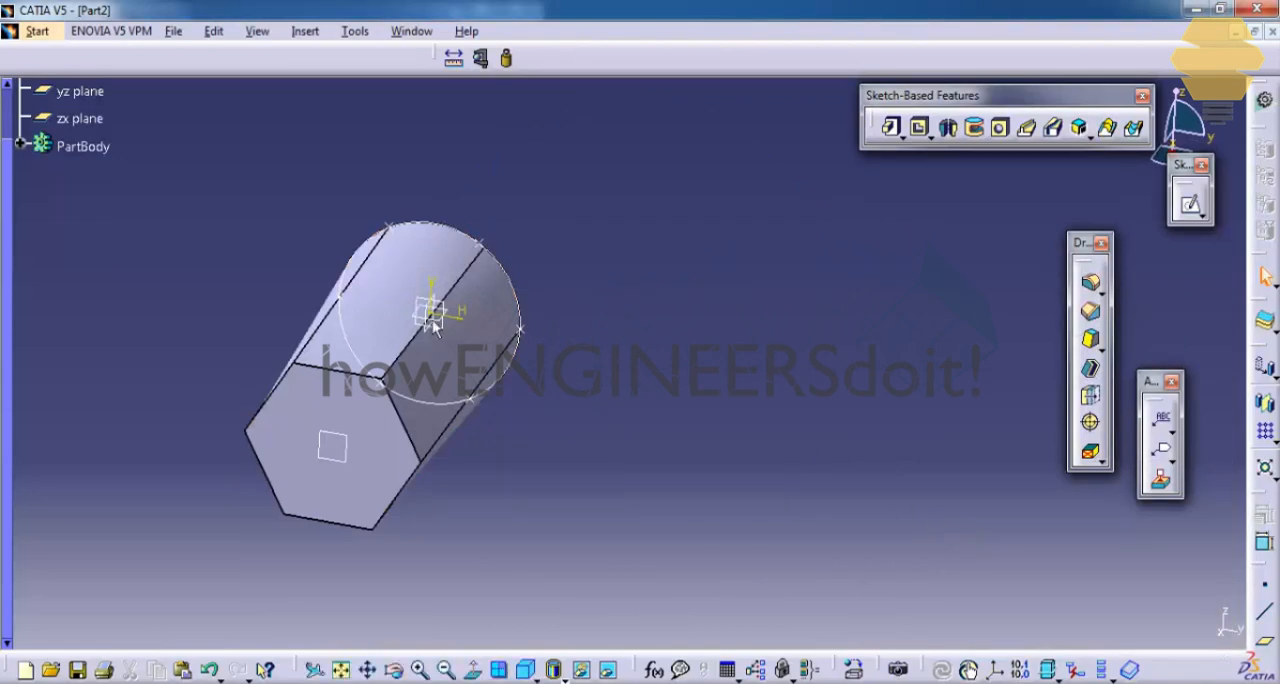
Step: Sketch a closed, arrowhead-shaped profile of four lines with its inner vertex at the origin on the hexagonal end face, and finish the sketch
middle_drag(433, 322, 785, 372)
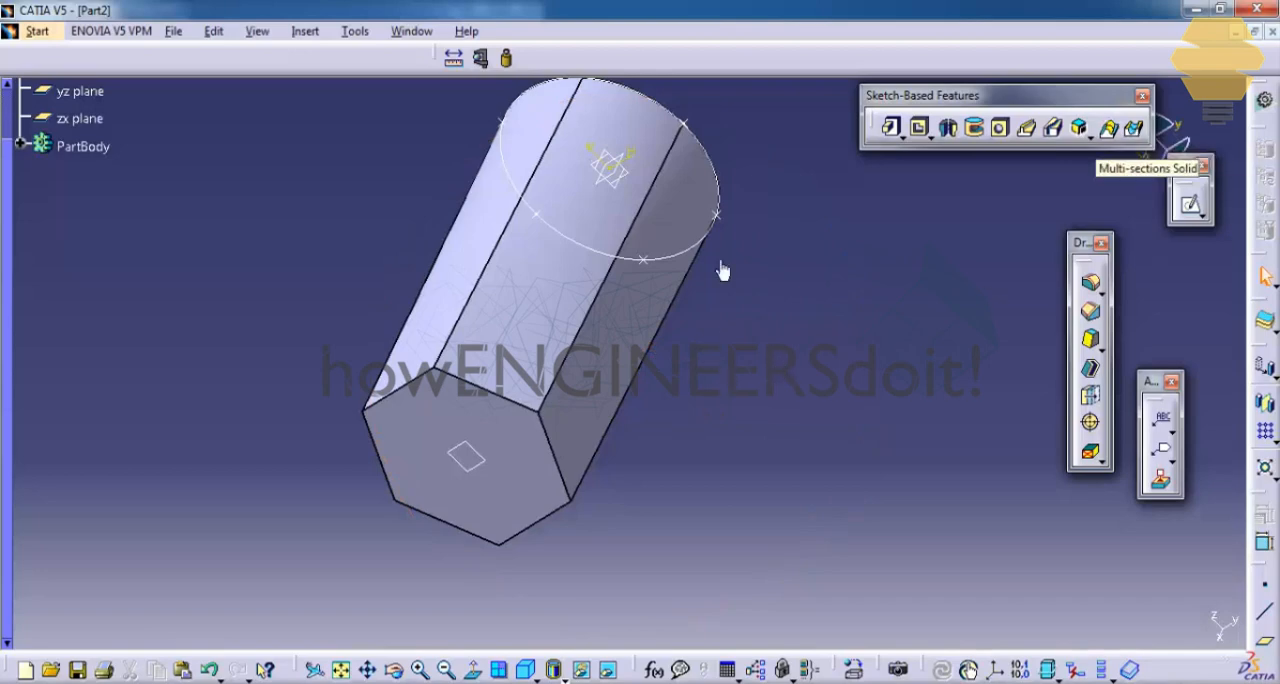
middle_drag(588, 372, 749, 420)
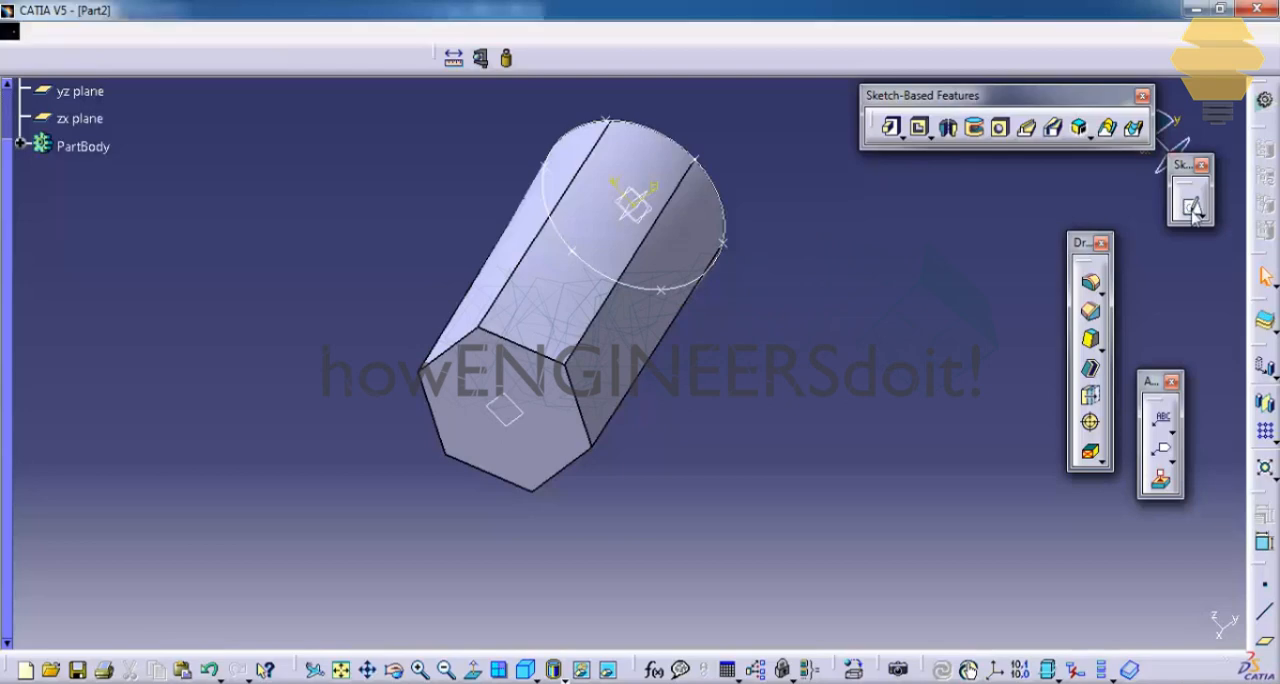
click(572, 432)
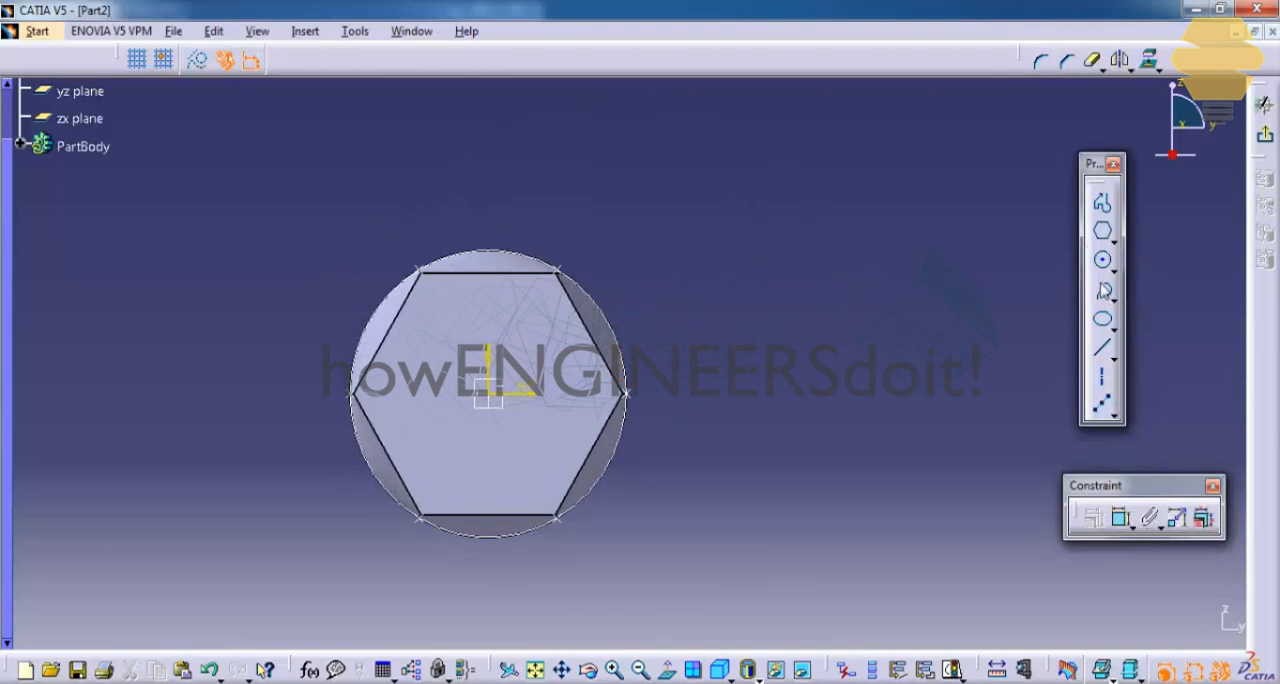
click(1102, 203)
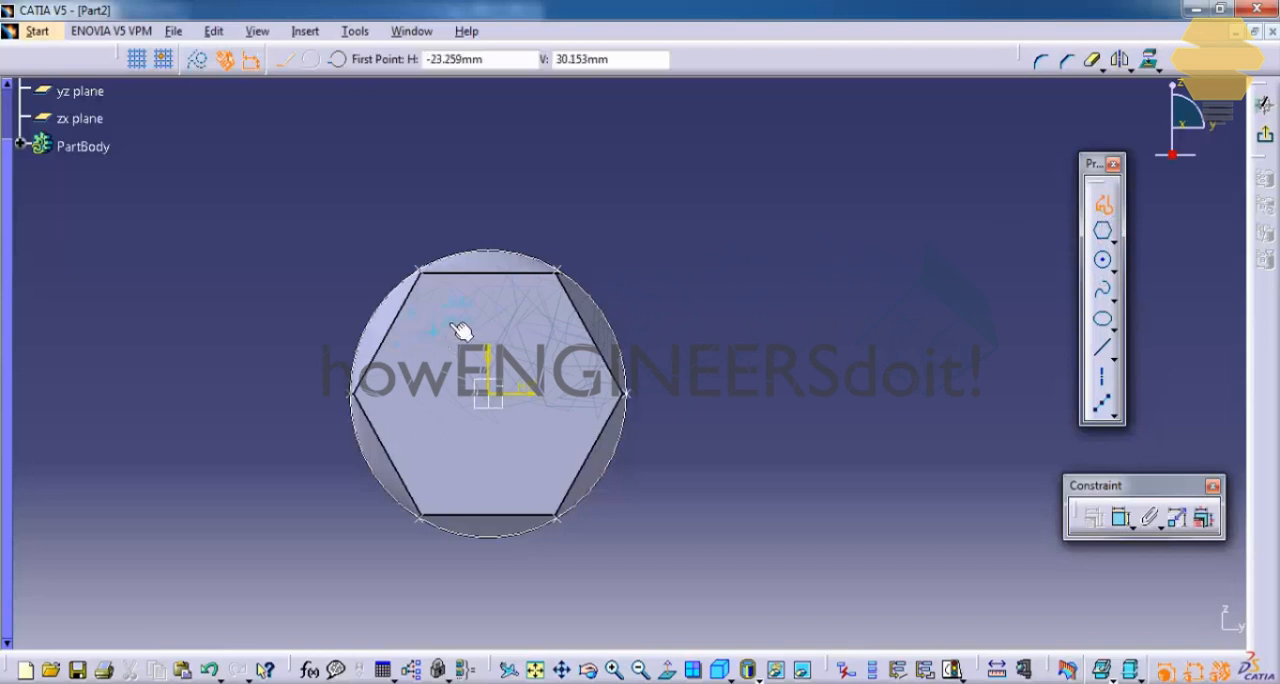
click(392, 388)
click(490, 389)
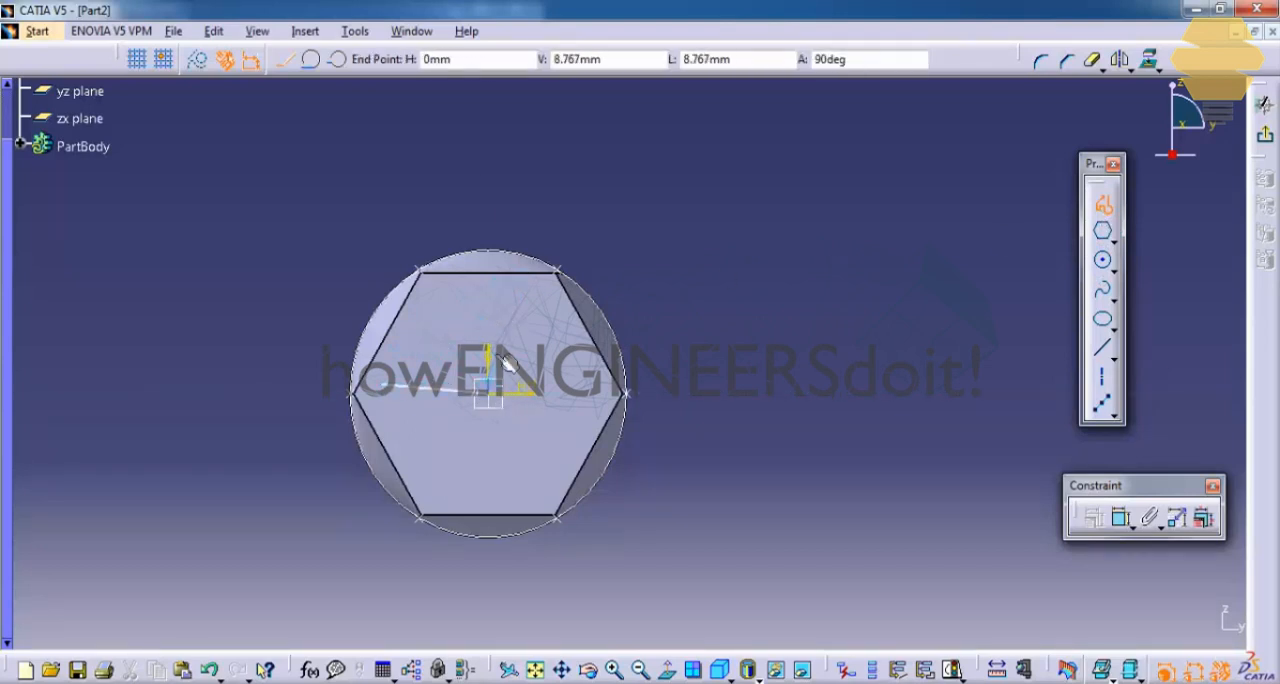
click(503, 290)
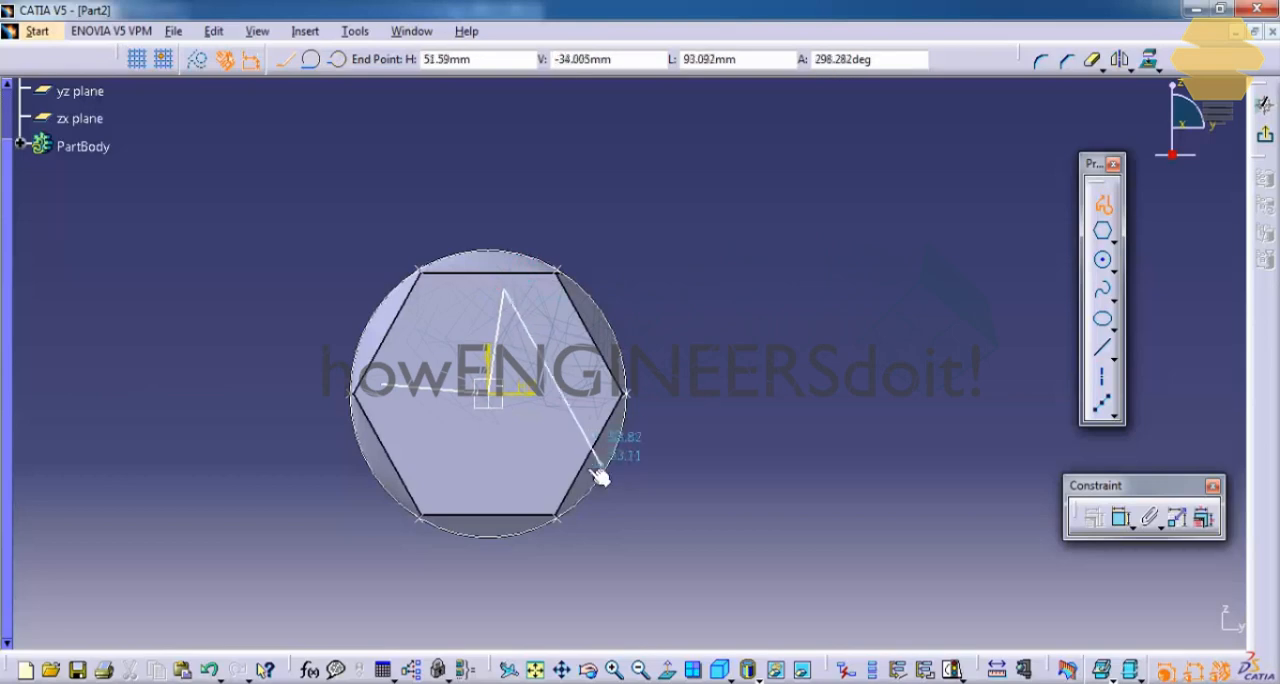
click(568, 458)
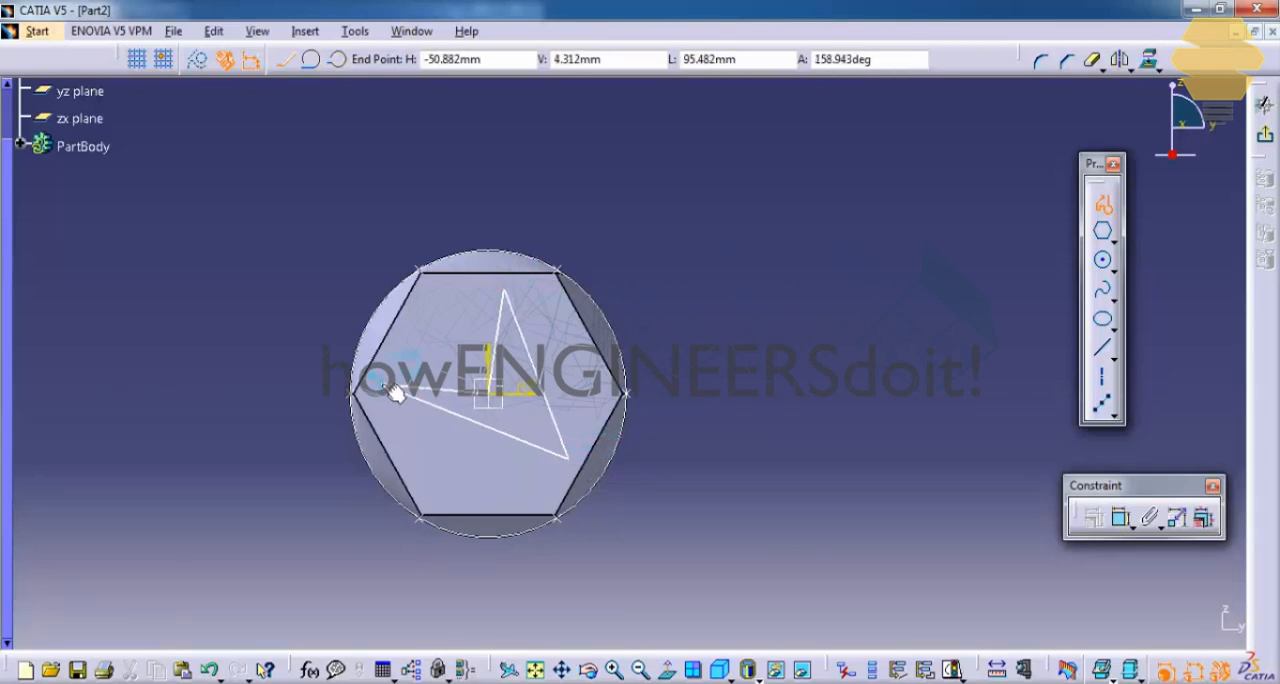
click(392, 388)
click(1264, 135)
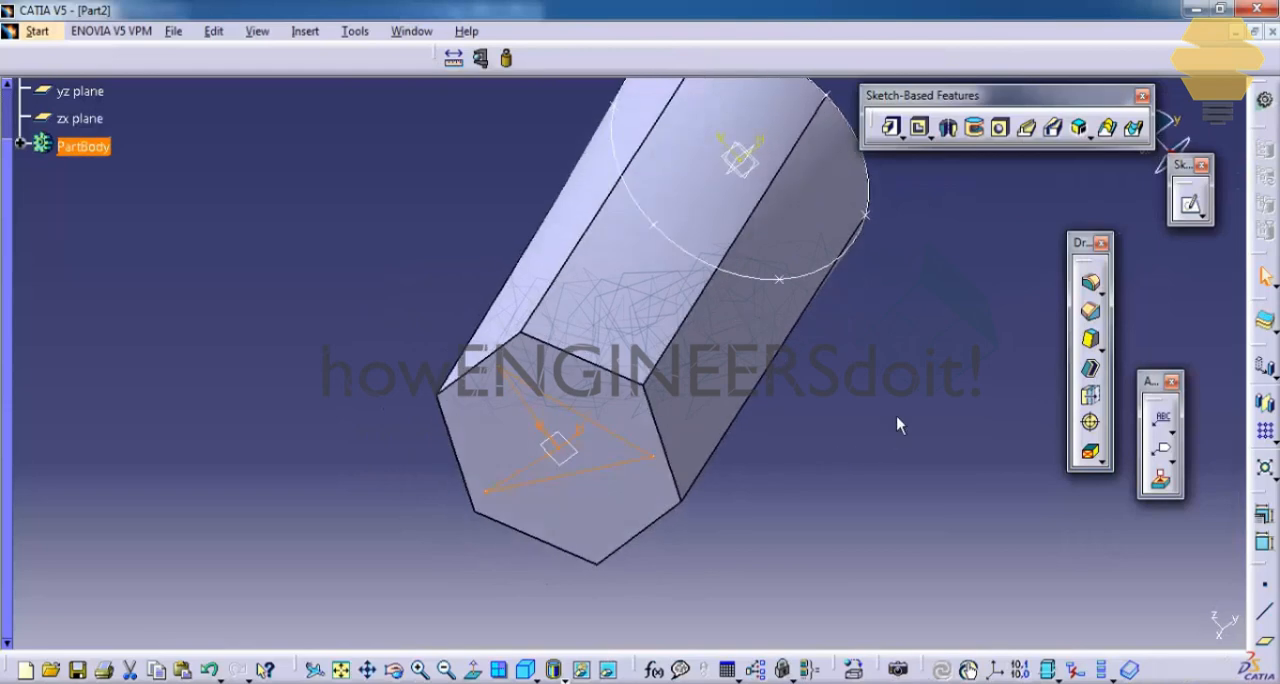
Step: Reopen the sketch on the hexagonal face, check with Sketch Analysis whether its profile is closed, and exit the sketch
double_click(583, 417)
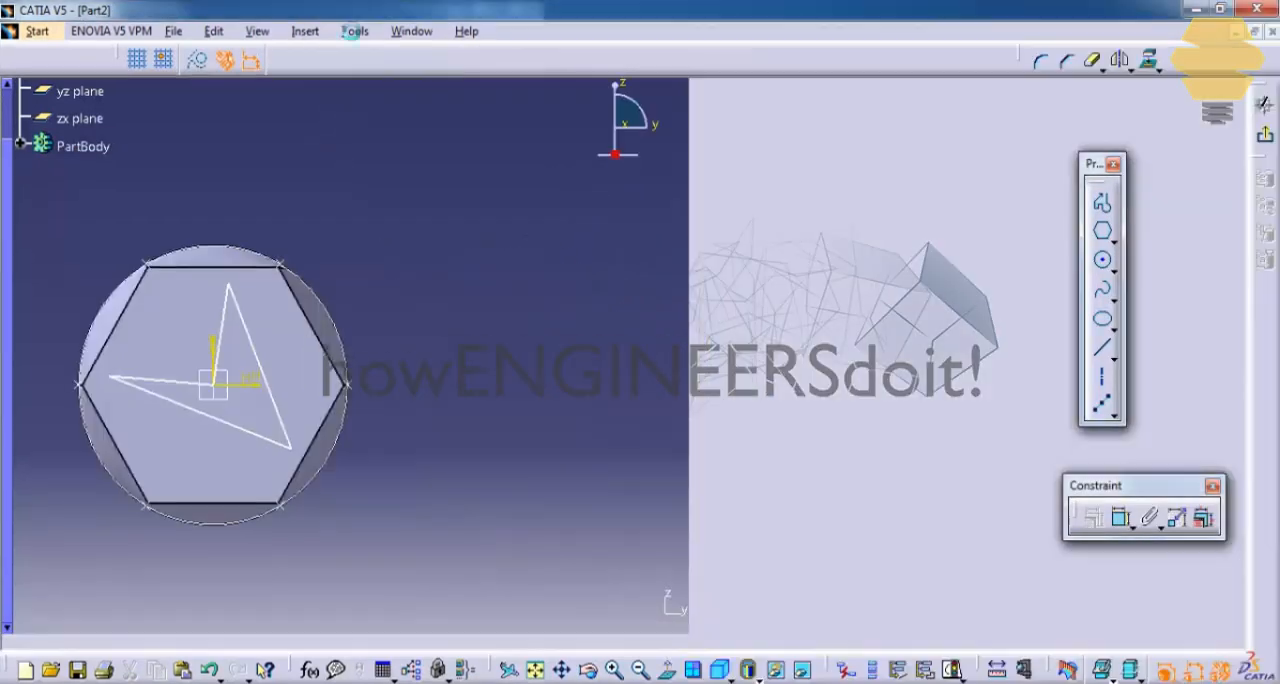
click(355, 31)
click(399, 323)
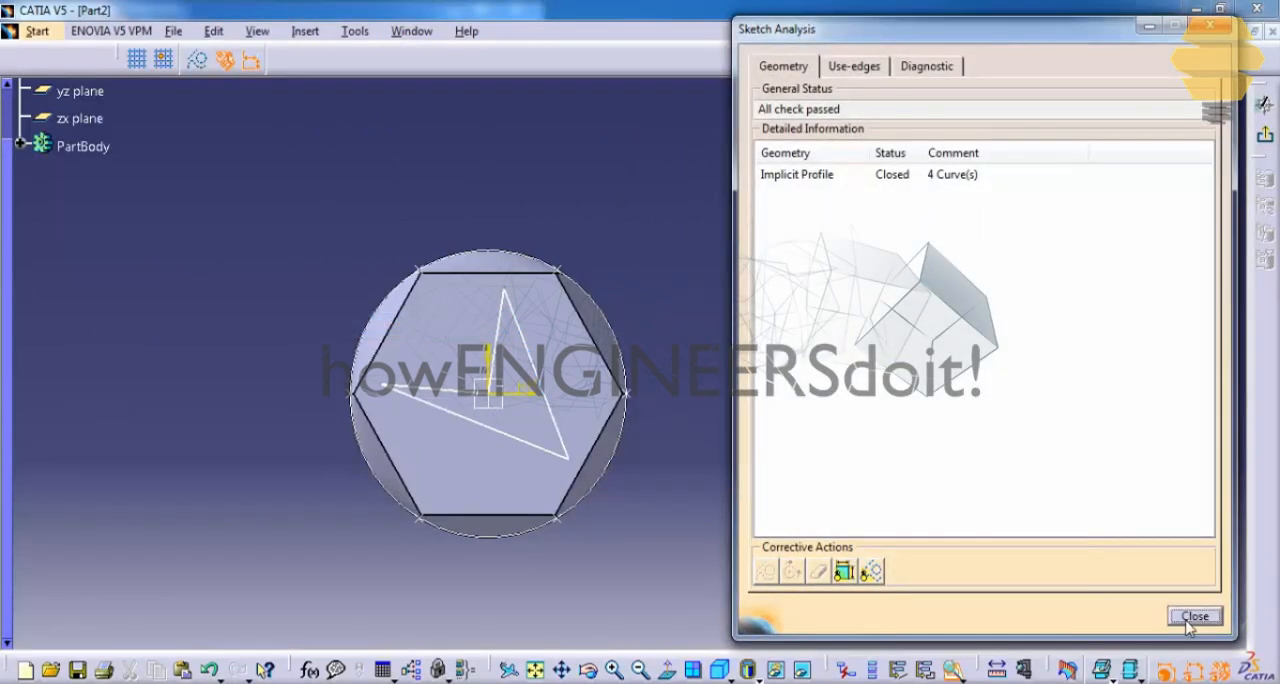
click(1195, 616)
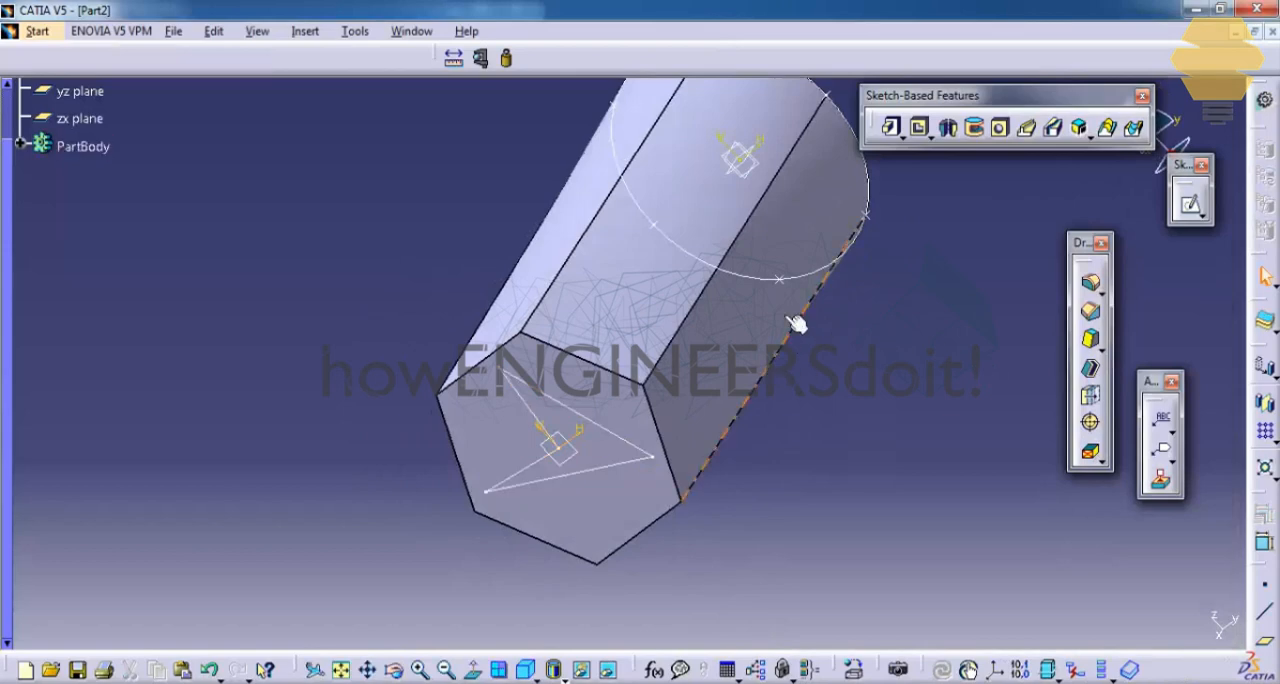
Step: Sketch a rectangle around the origin on the circular end face of the solid, and finish the sketch
middle_drag(755, 270, 870, 382)
click(874, 330)
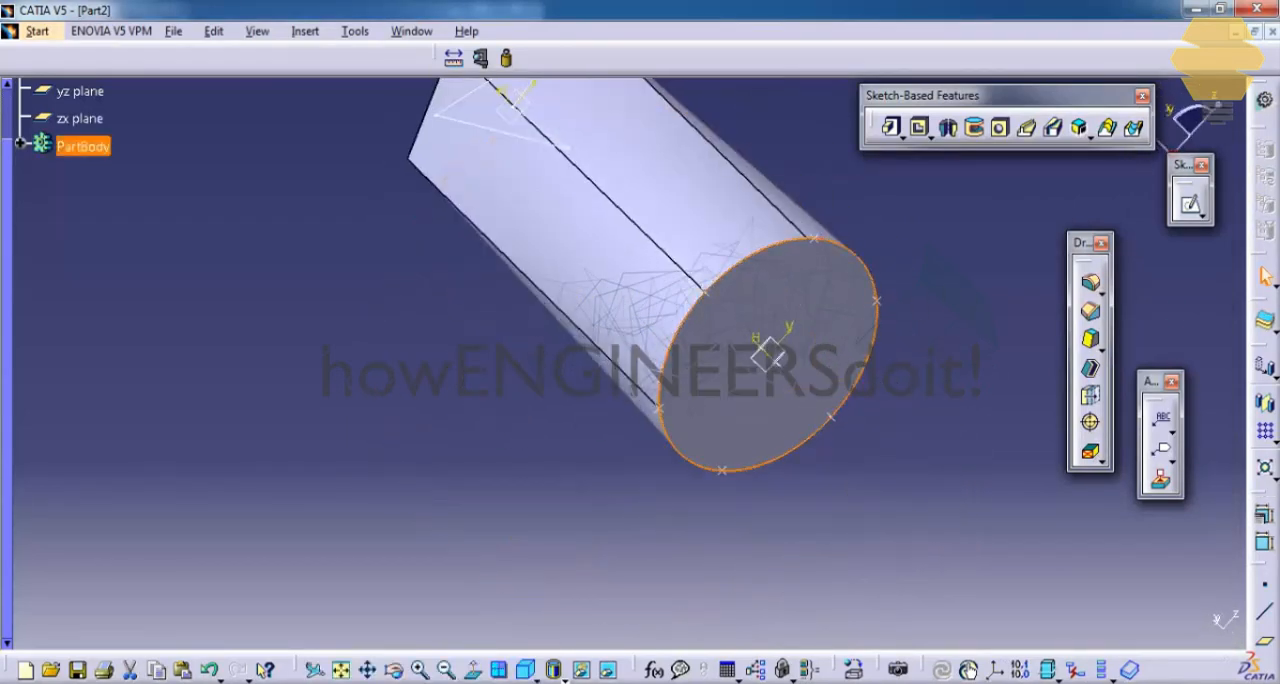
click(1192, 206)
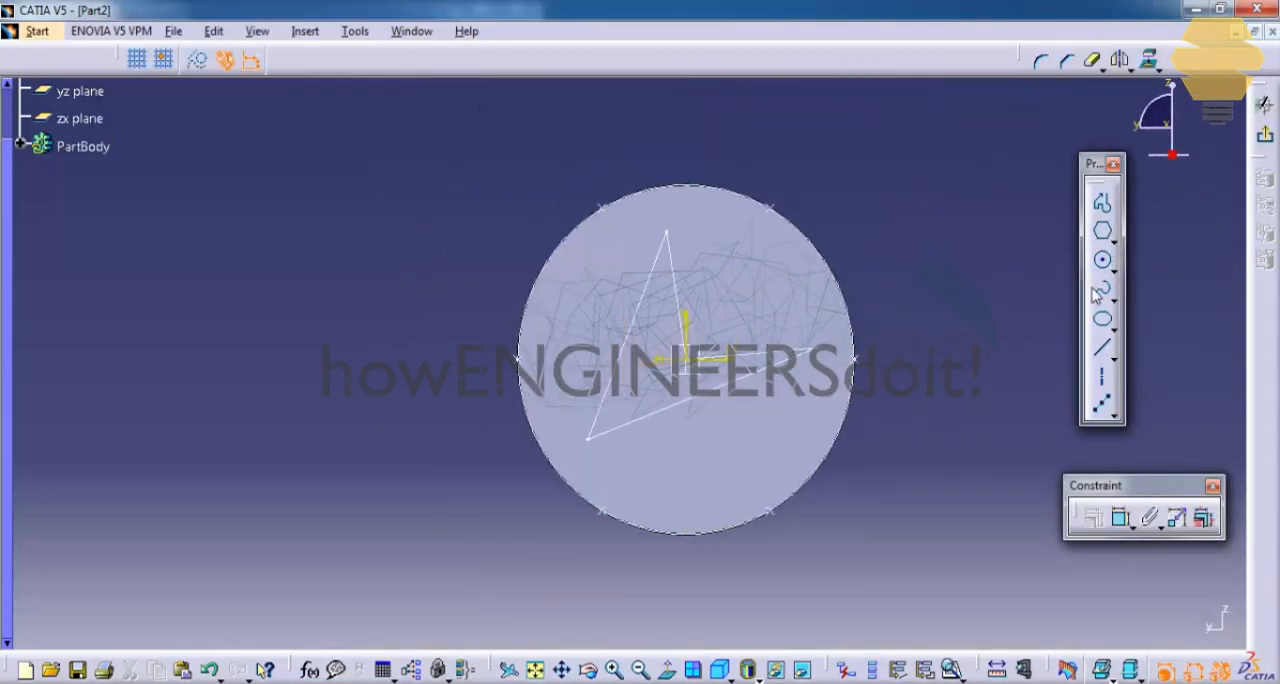
click(1116, 244)
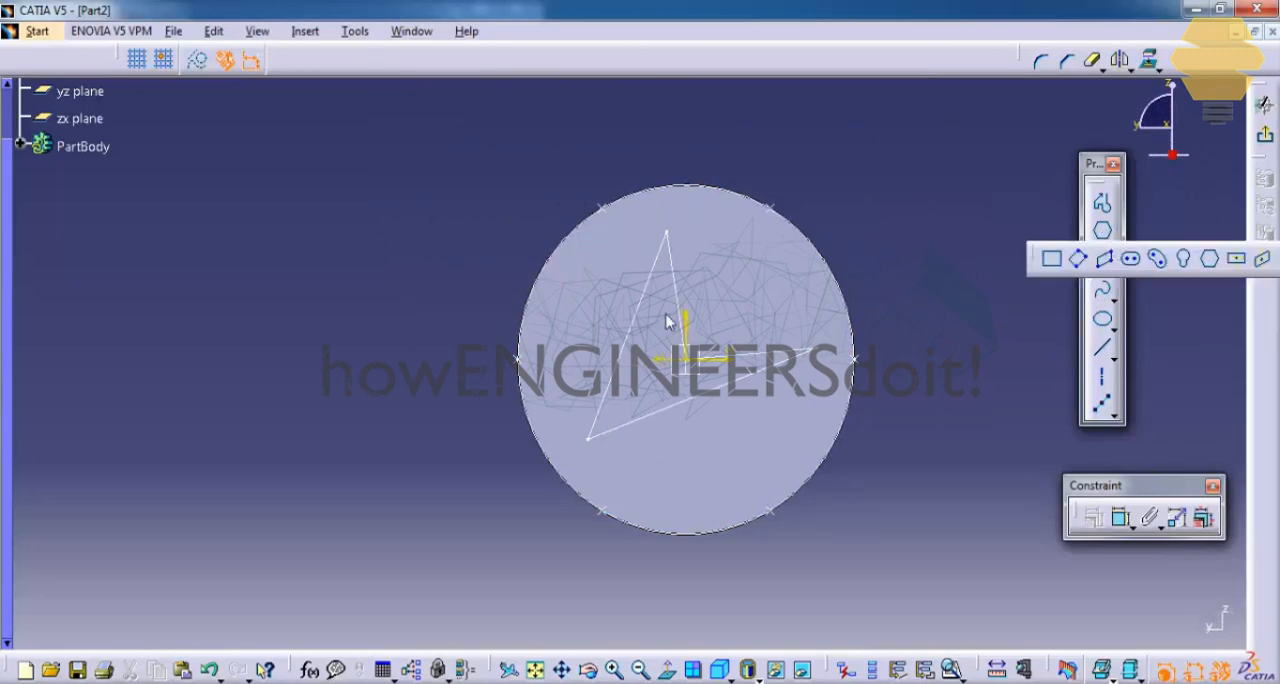
click(594, 265)
click(775, 443)
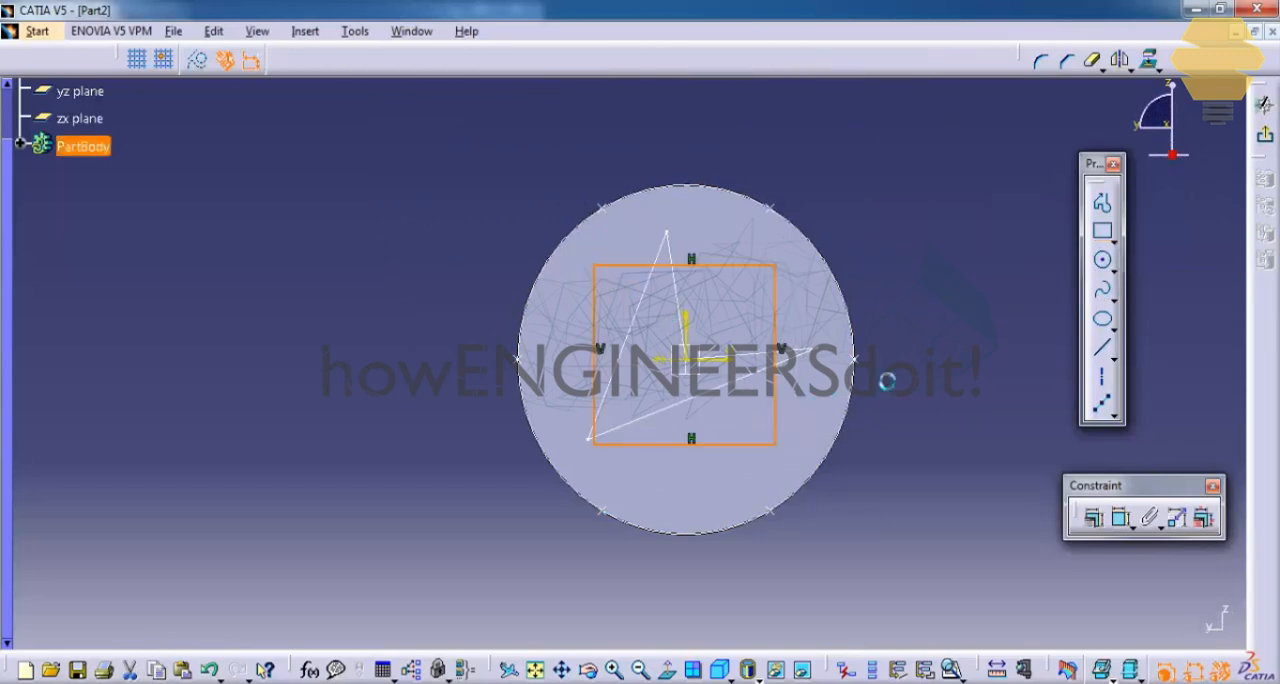
click(1266, 148)
click(988, 279)
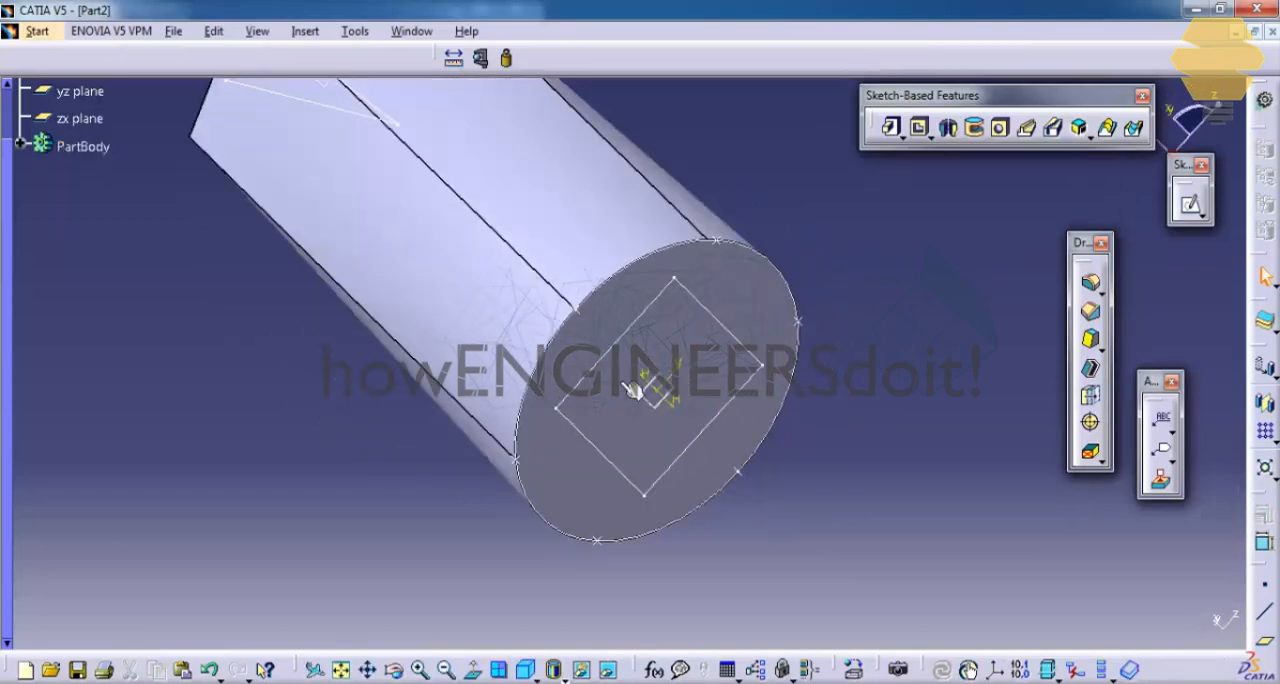
Step: Hide the circle sketch, Sketch.1, leaving the two end-face profile sketches shown
mouse_move(441, 402)
middle_down()
mouse_move(452, 387)
mouse_move(851, 463)
middle_up()
middle_drag(738, 288, 720, 295)
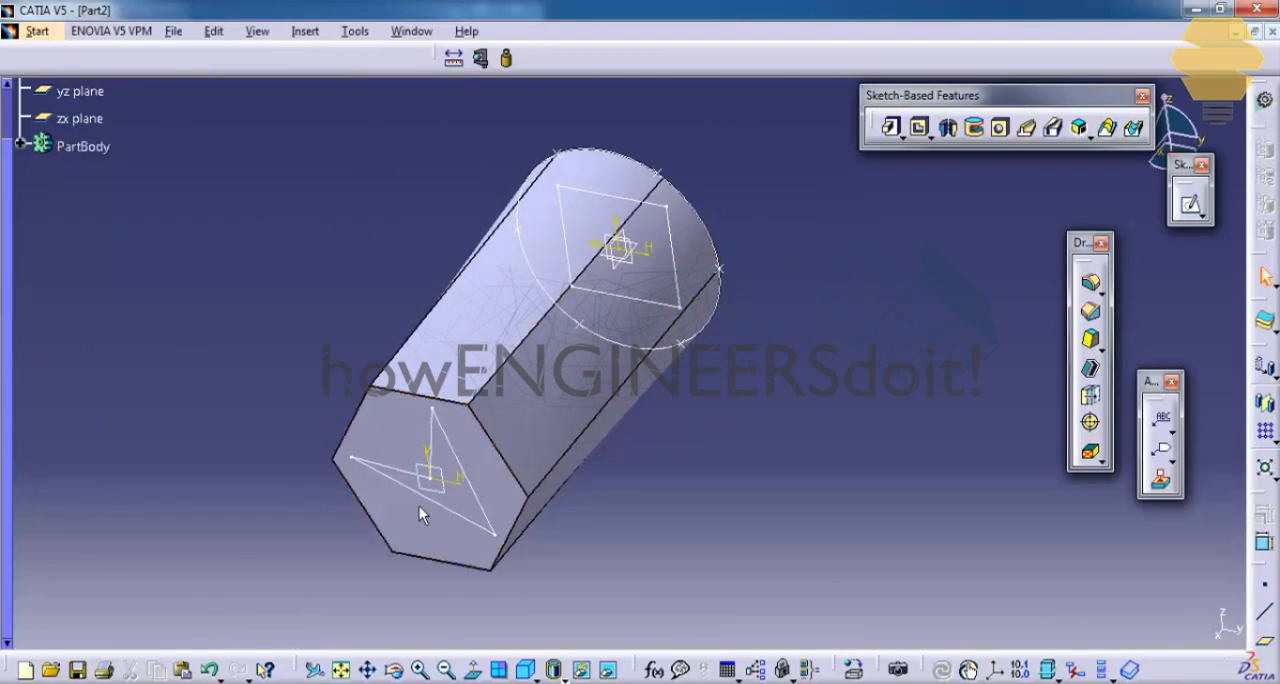
click(20, 144)
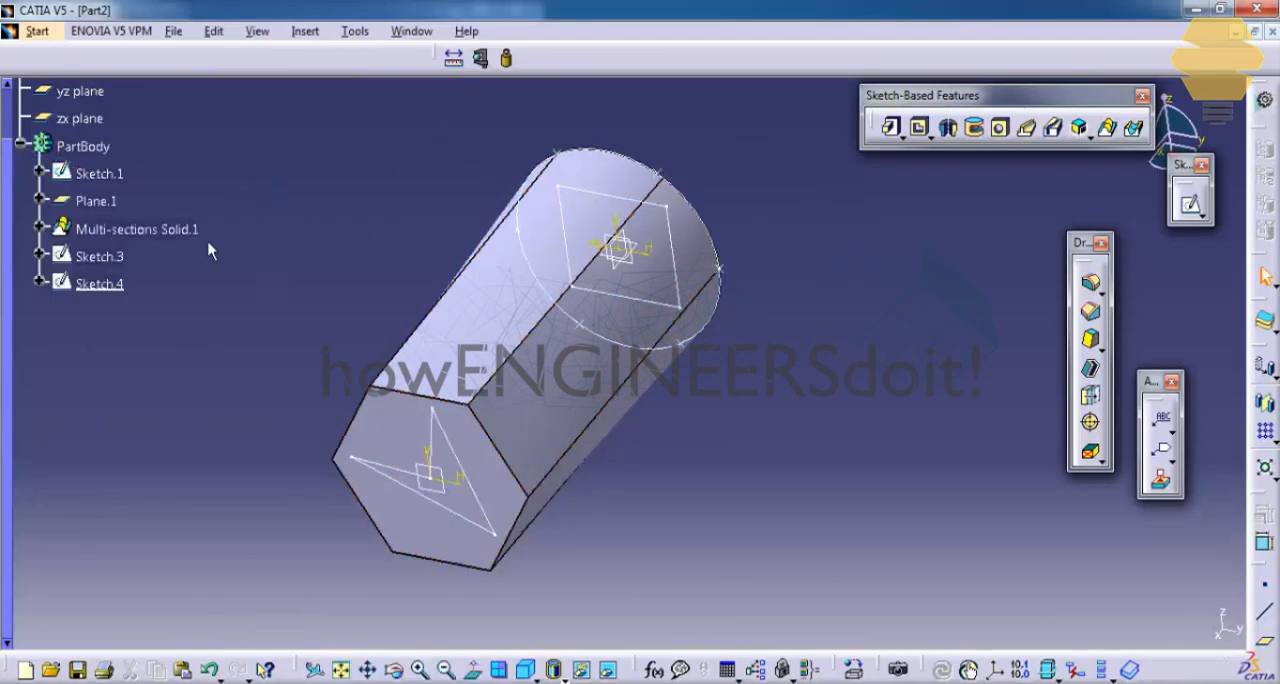
right_click(106, 175)
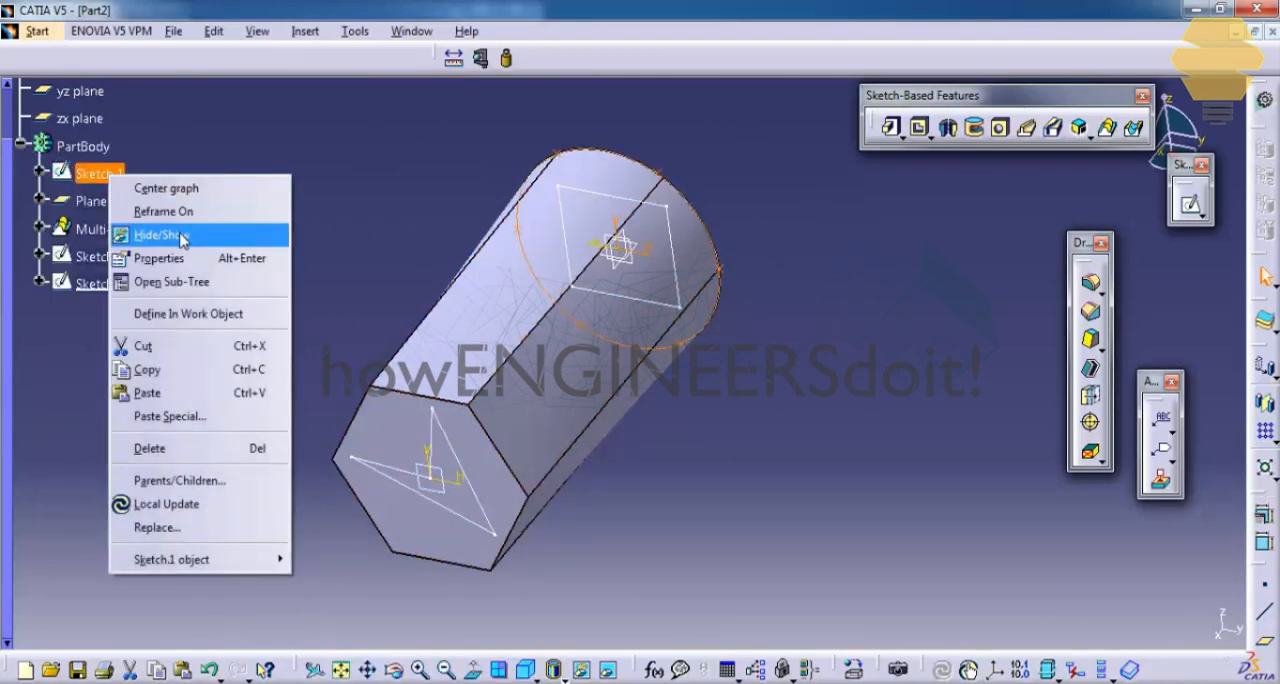
click(149, 235)
click(645, 272)
mouse_move(645, 272)
middle_down()
mouse_move(622, 278)
mouse_move(643, 240)
middle_up()
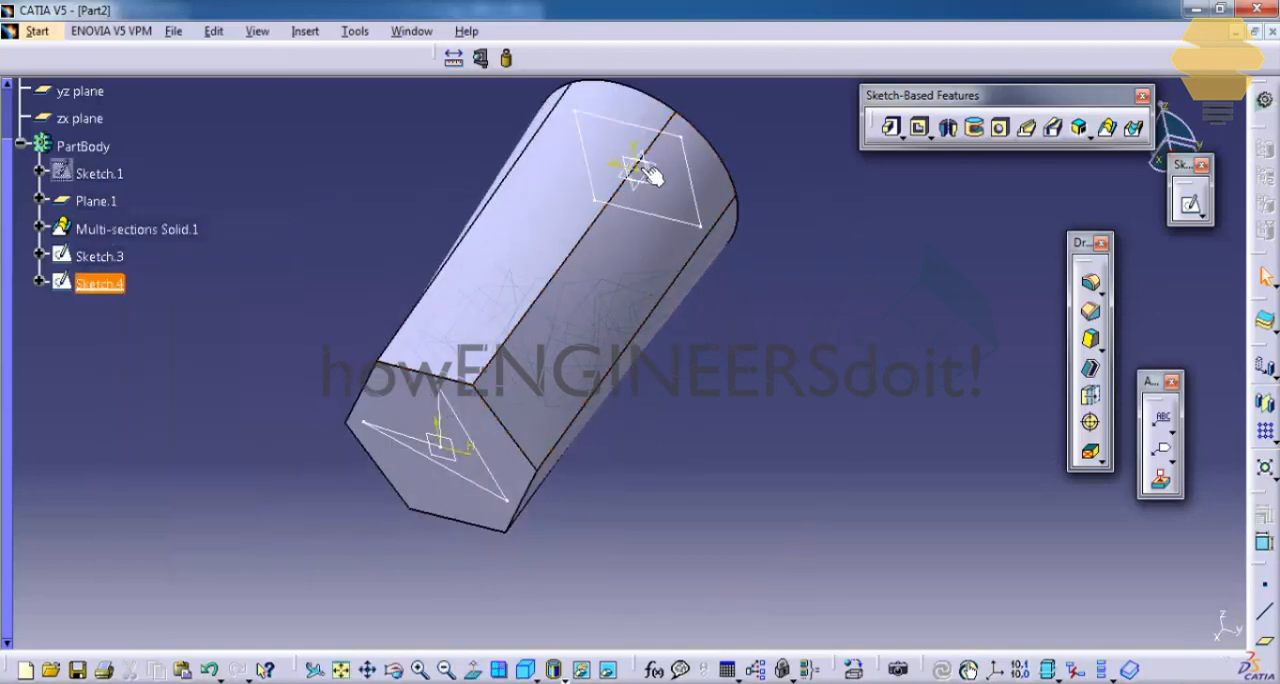
mouse_move(676, 320)
middle_down()
mouse_move(664, 308)
mouse_move(744, 314)
middle_up()
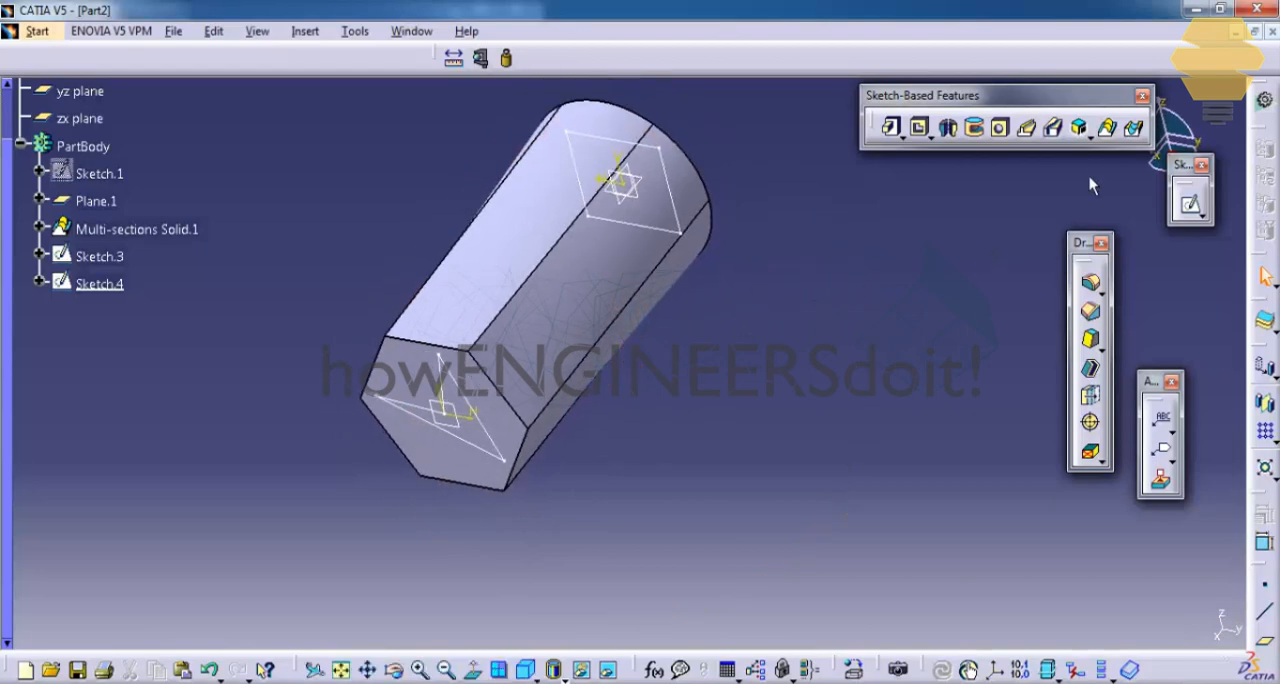
Step: Start a Removed Multi-sections Solid with Sketch.3 and Sketch.4 as its sections and open its coupling settings
click(1136, 130)
click(118, 257)
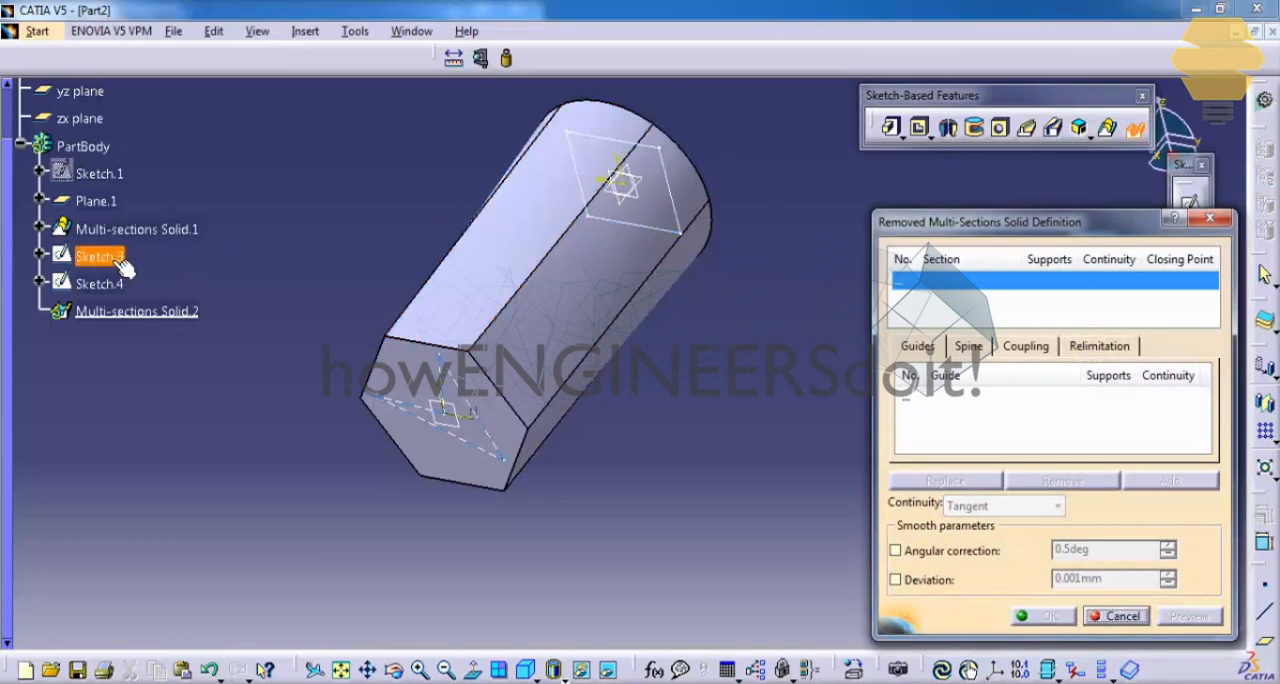
click(110, 257)
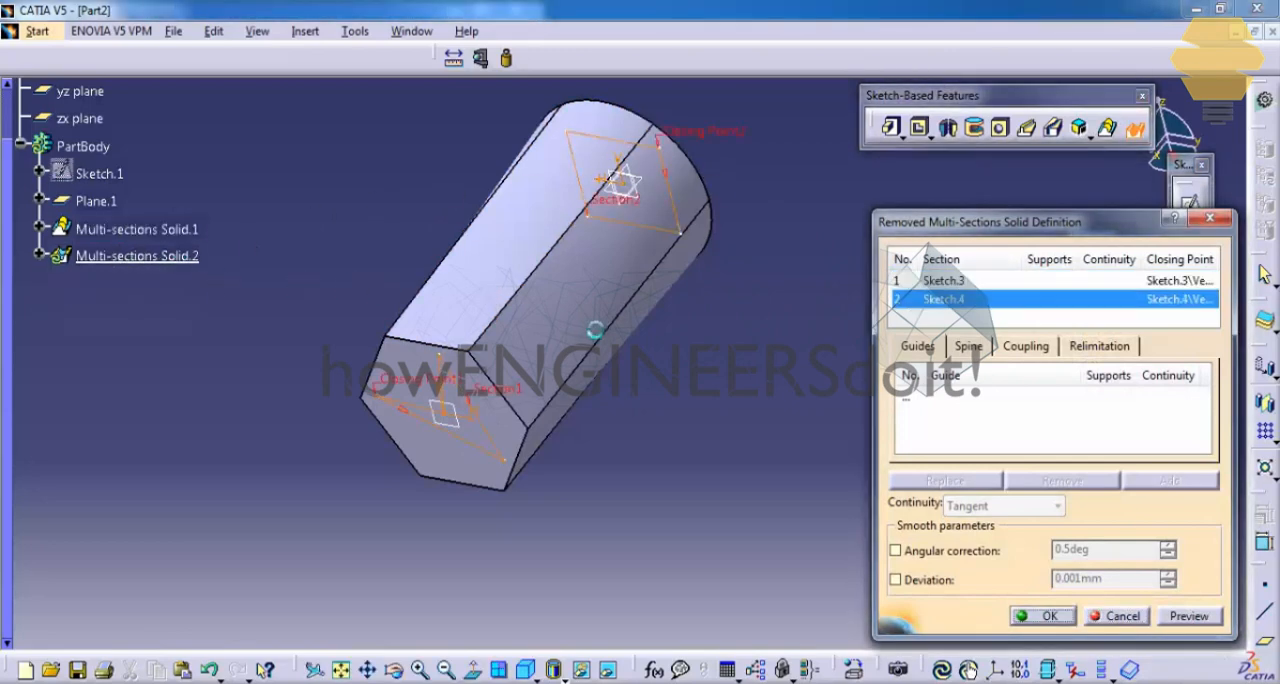
middle_drag(627, 303, 618, 321)
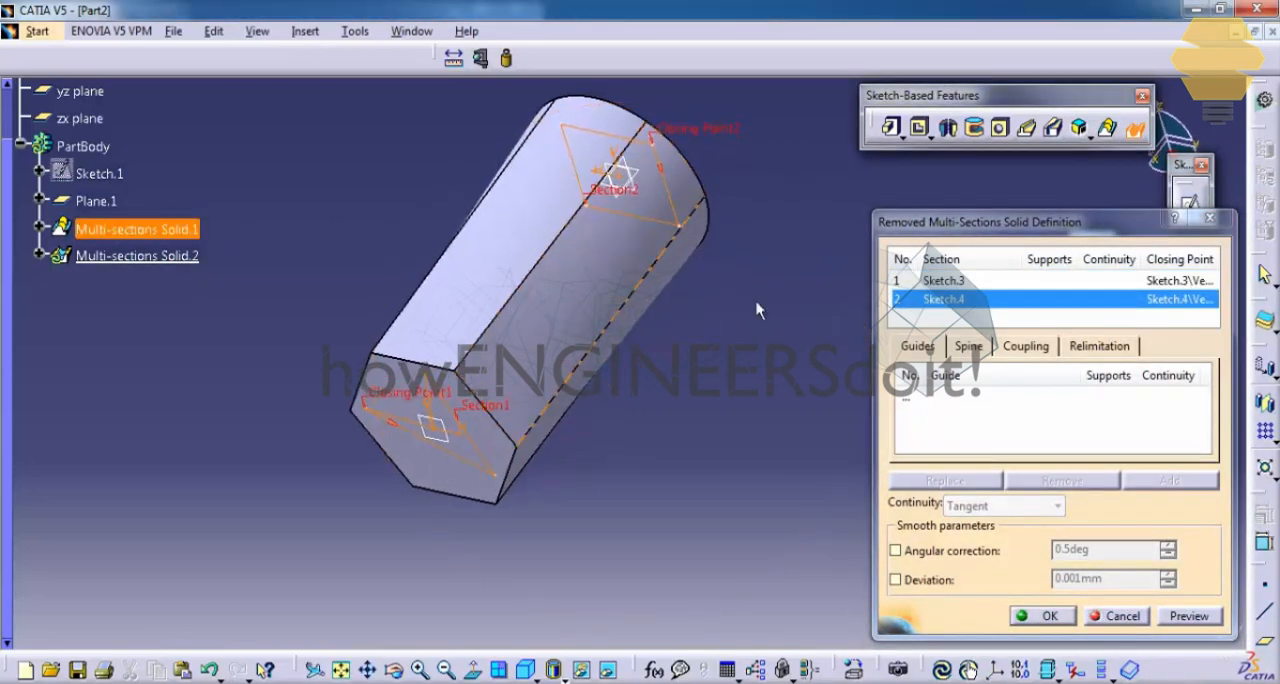
middle_drag(643, 278, 650, 282)
click(1026, 346)
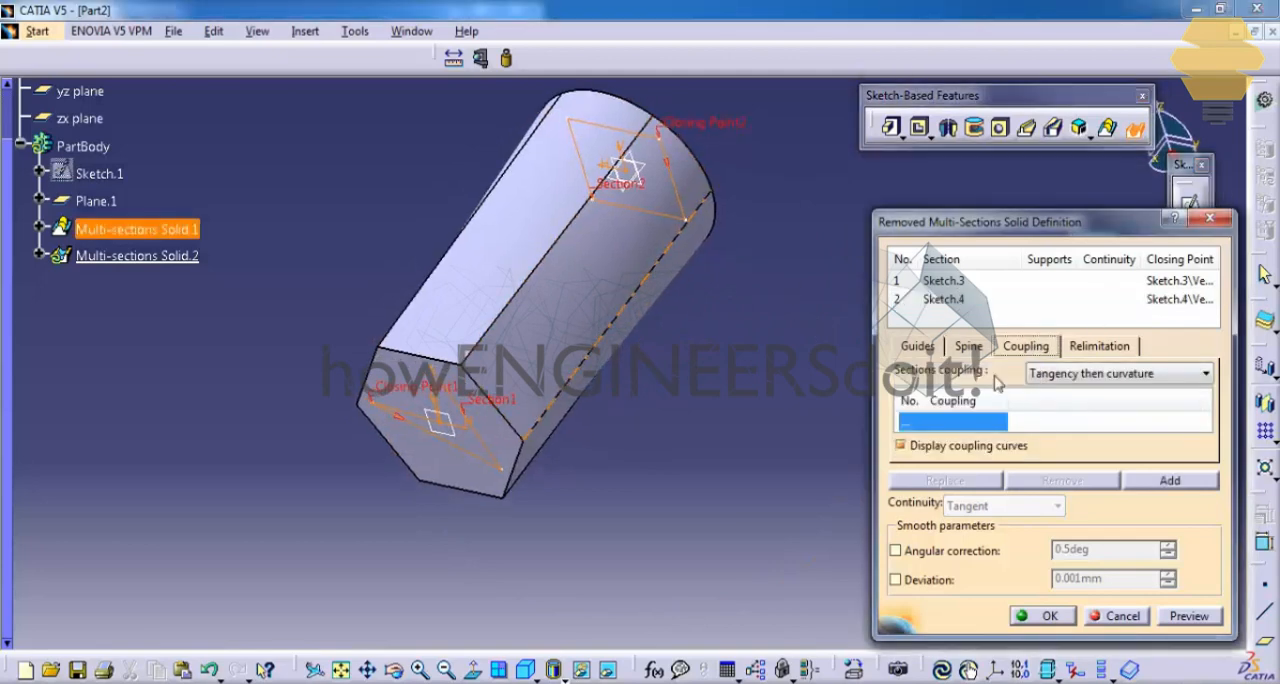
click(1165, 482)
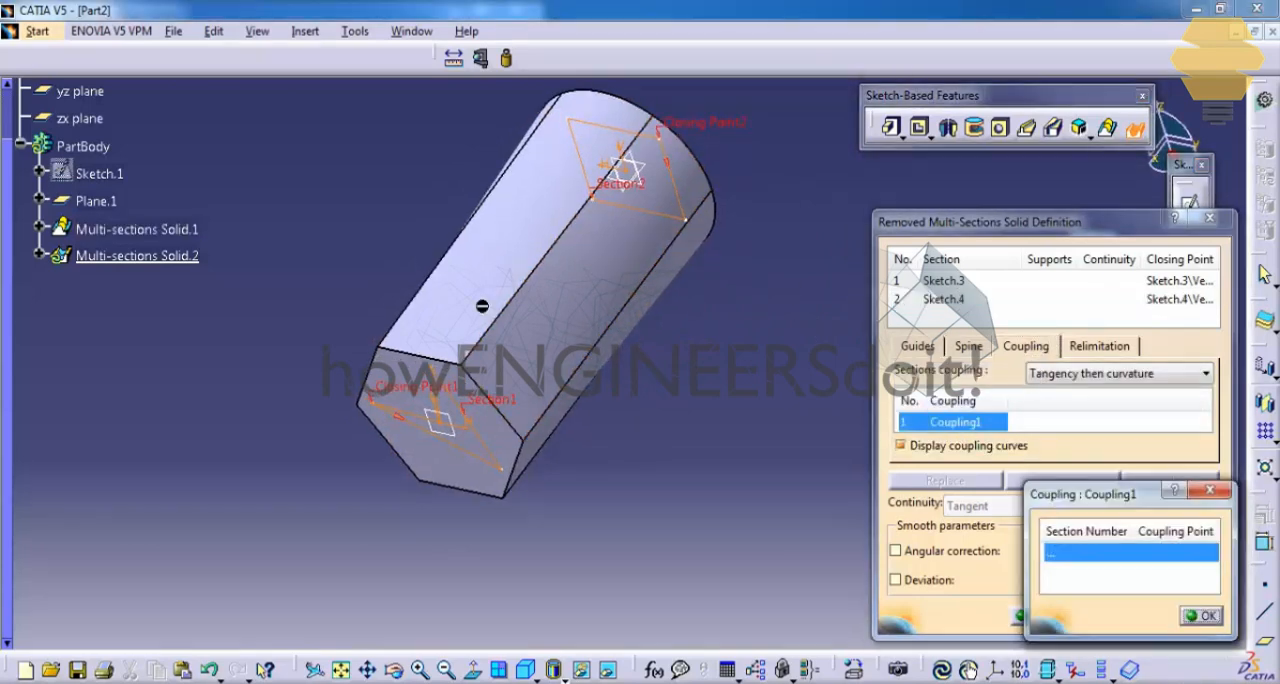
middle_drag(487, 305, 713, 257)
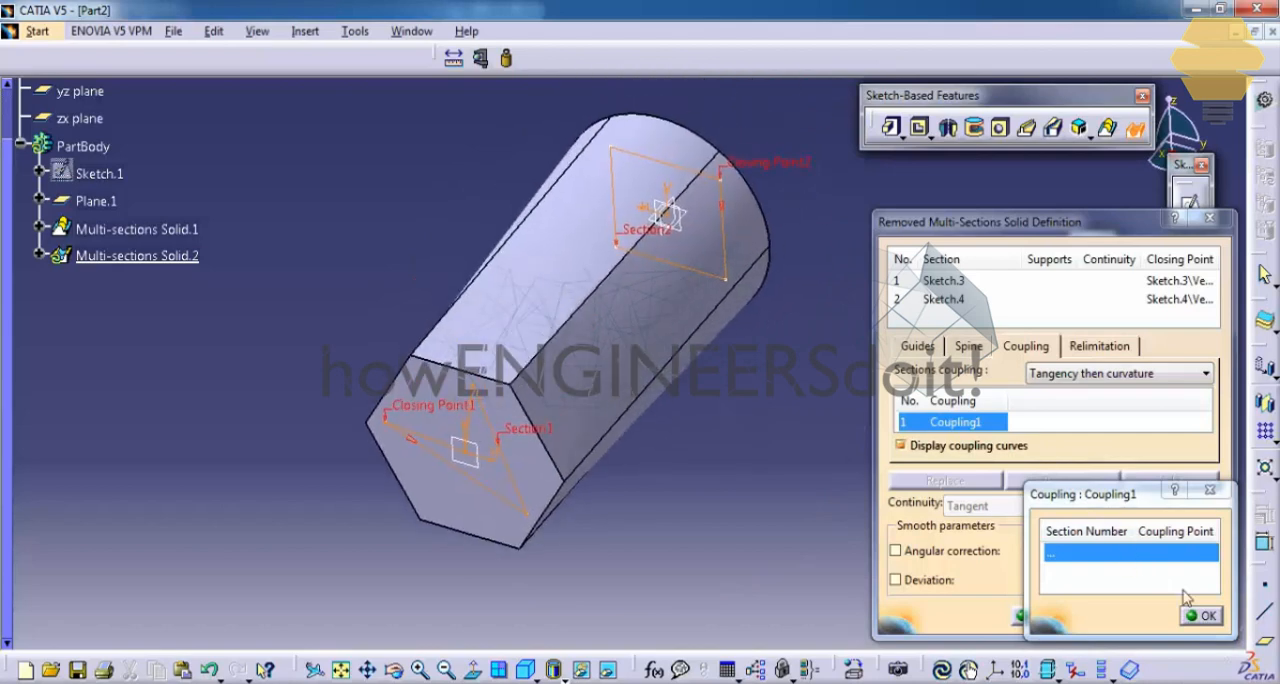
click(1209, 490)
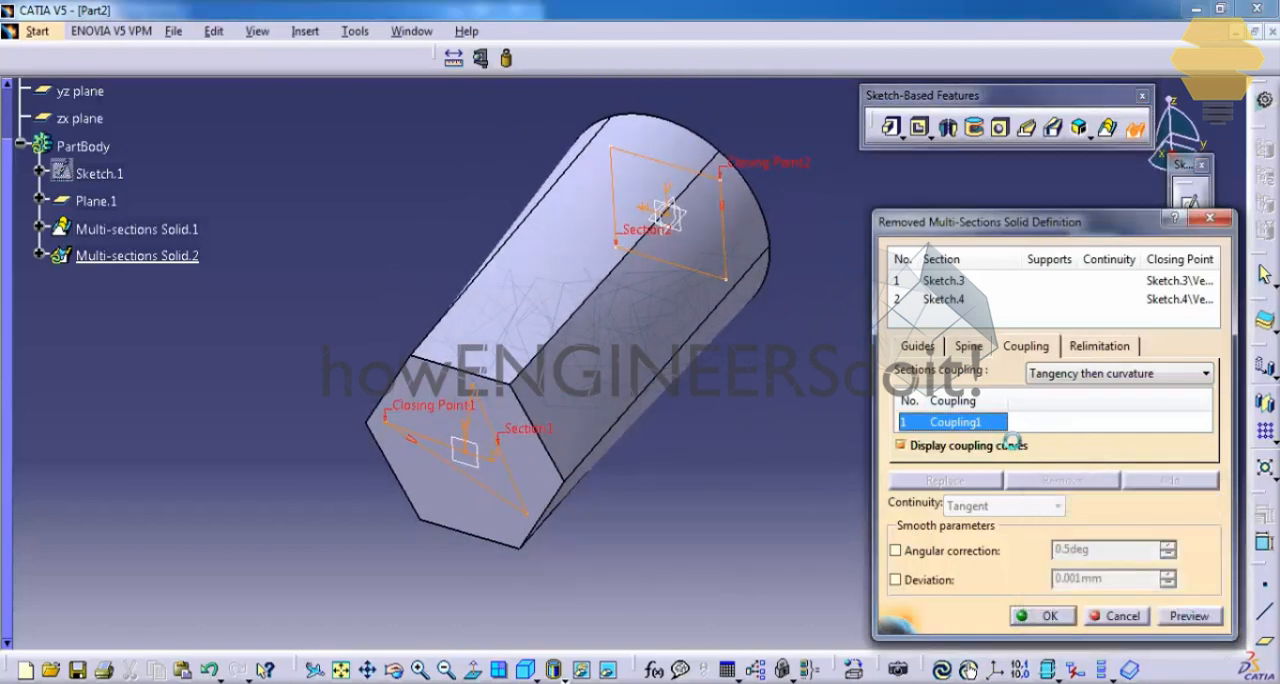
click(1088, 482)
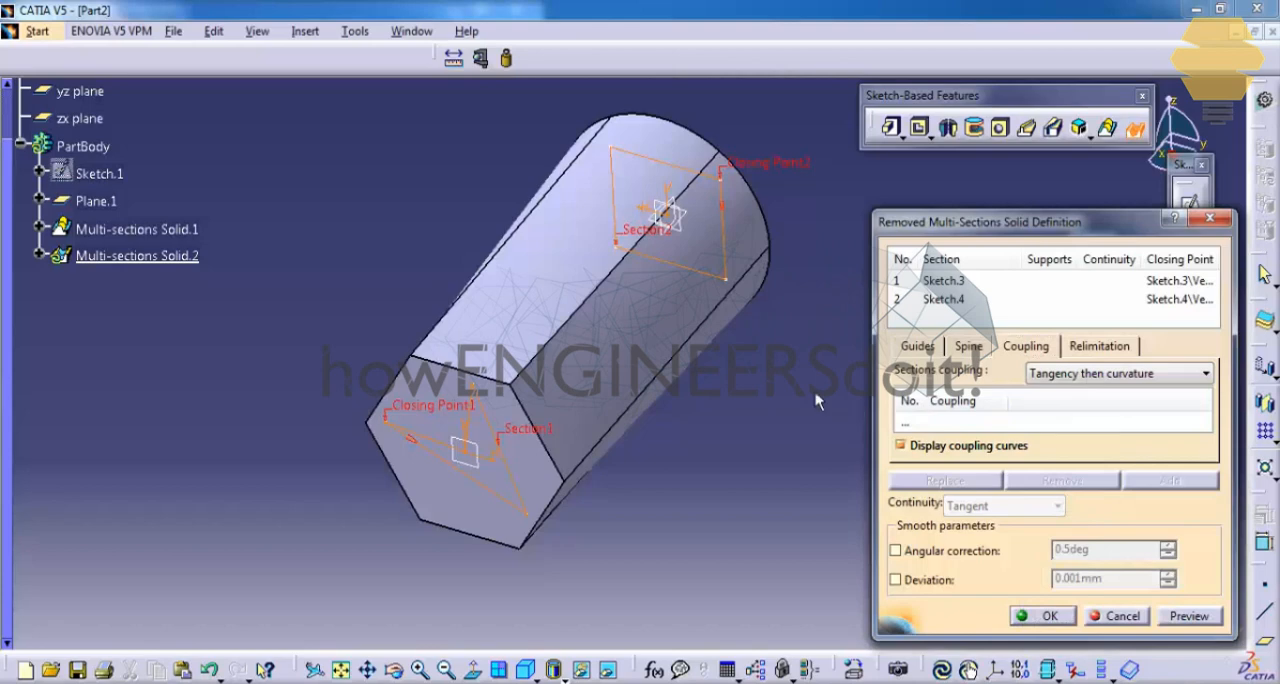
Step: Replace the closing point of the rectangular section with the rectangle's lower-left vertex
right_click(786, 172)
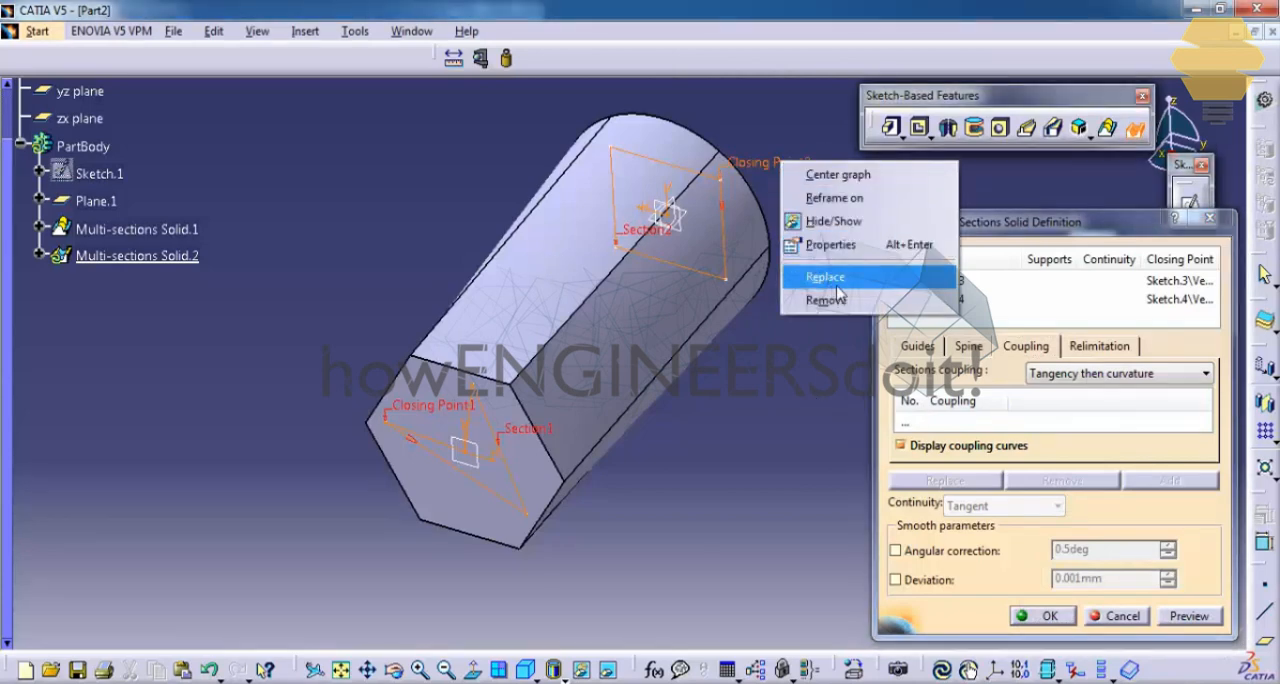
click(828, 277)
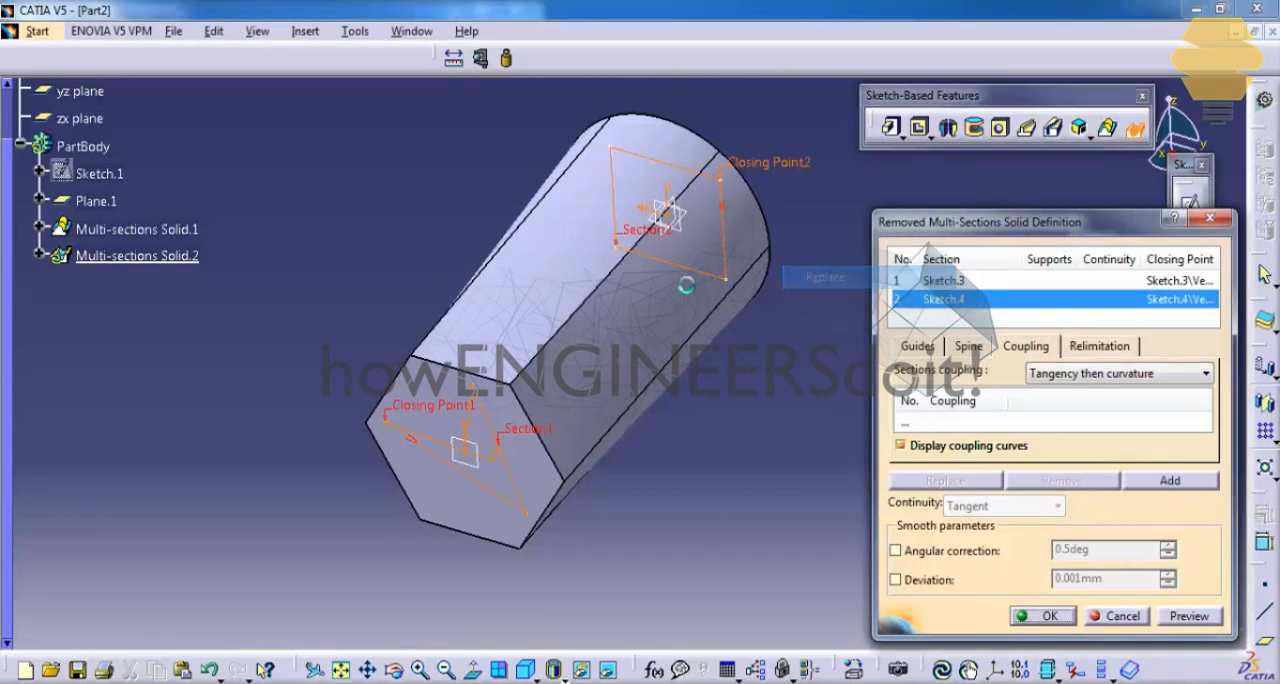
click(612, 243)
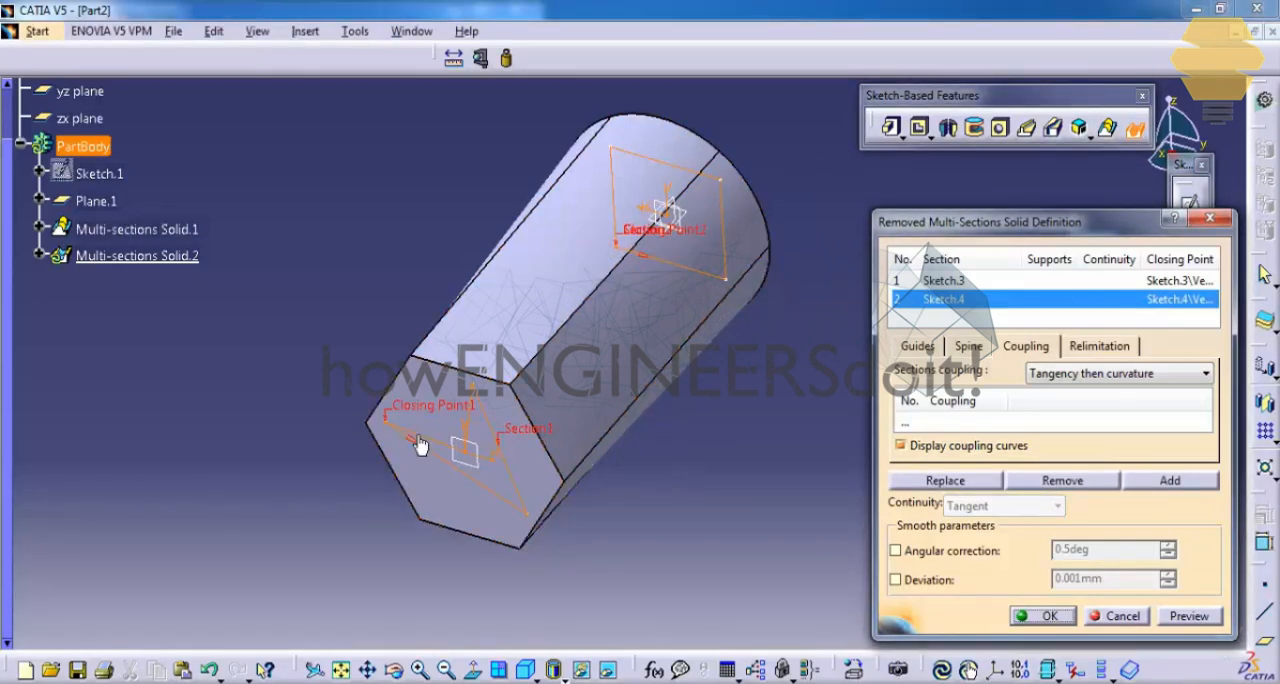
Step: Add a coupling from the arrowhead's tip, opposite its inner vertex, to the rectangle's lower-right vertex
middle_drag(634, 288, 724, 120)
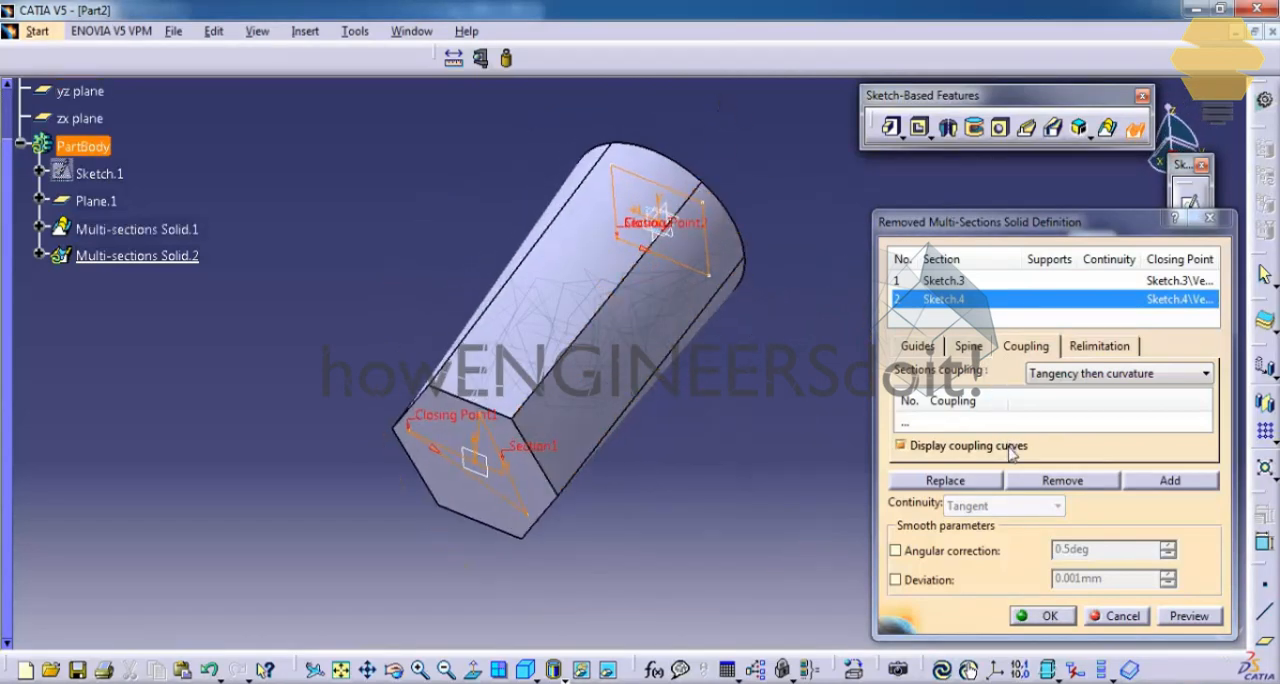
click(970, 422)
click(1168, 480)
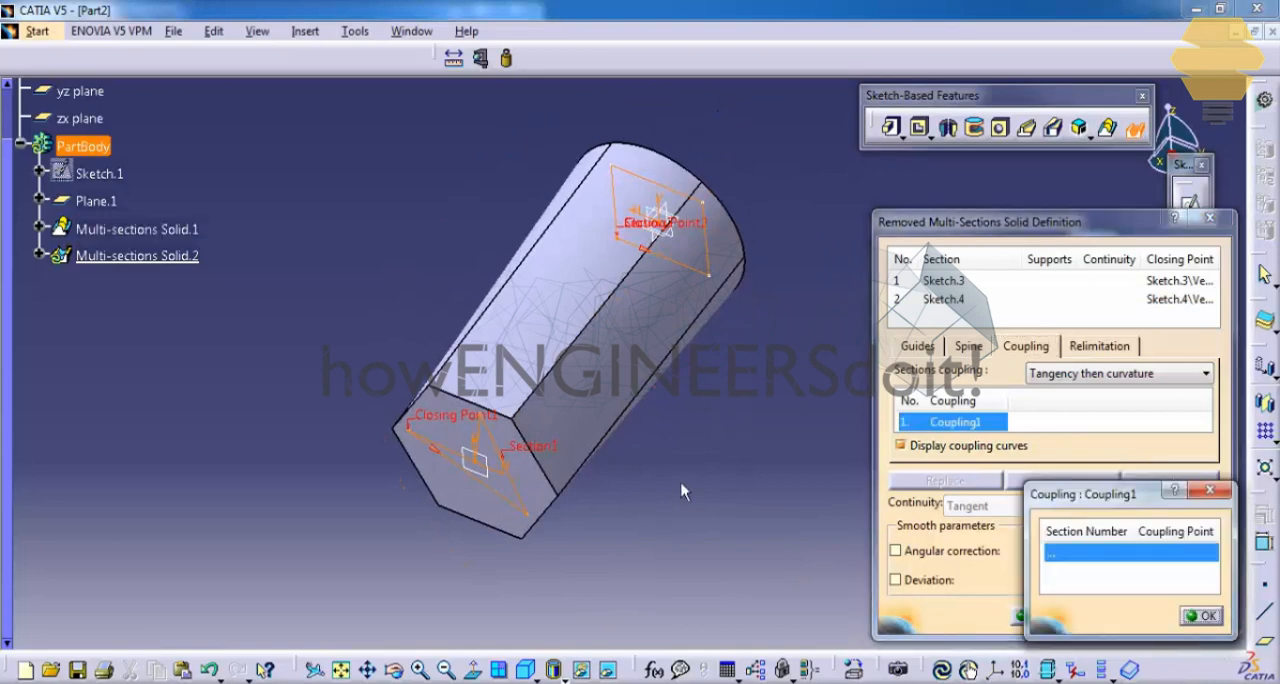
click(535, 520)
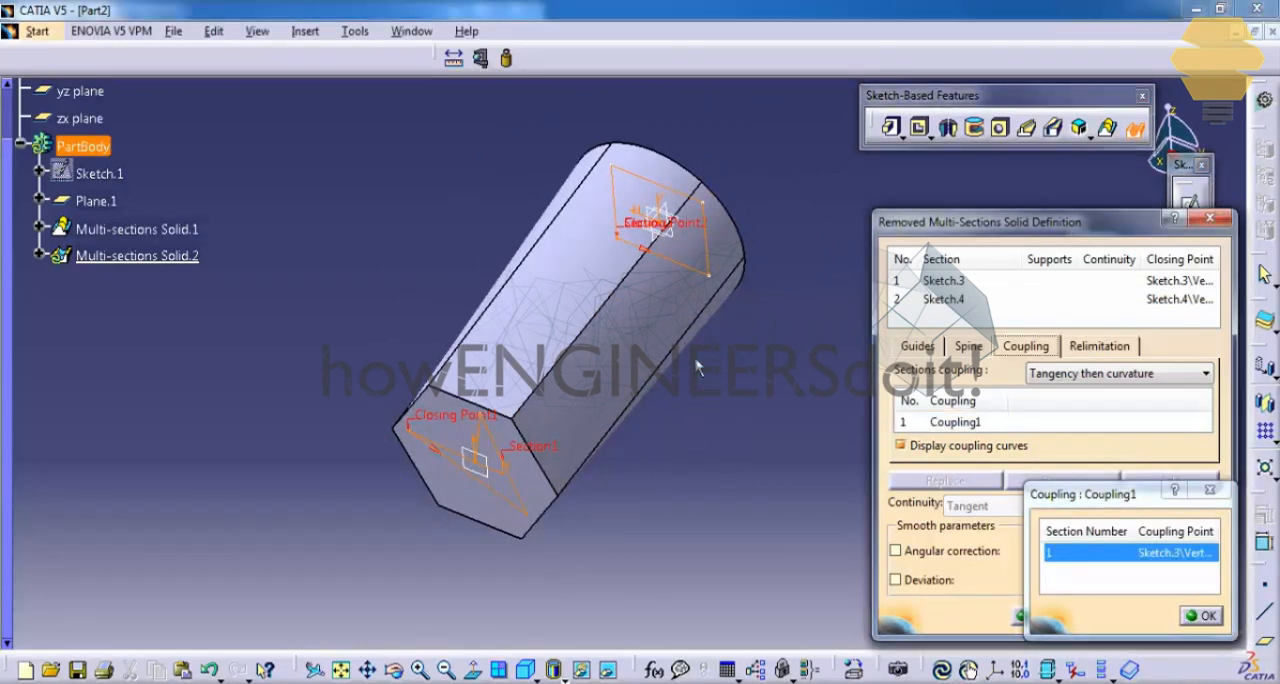
click(716, 287)
Step: Add a second coupling from the arrowhead's upper outer vertex to the rectangle's upper-right vertex
click(1066, 424)
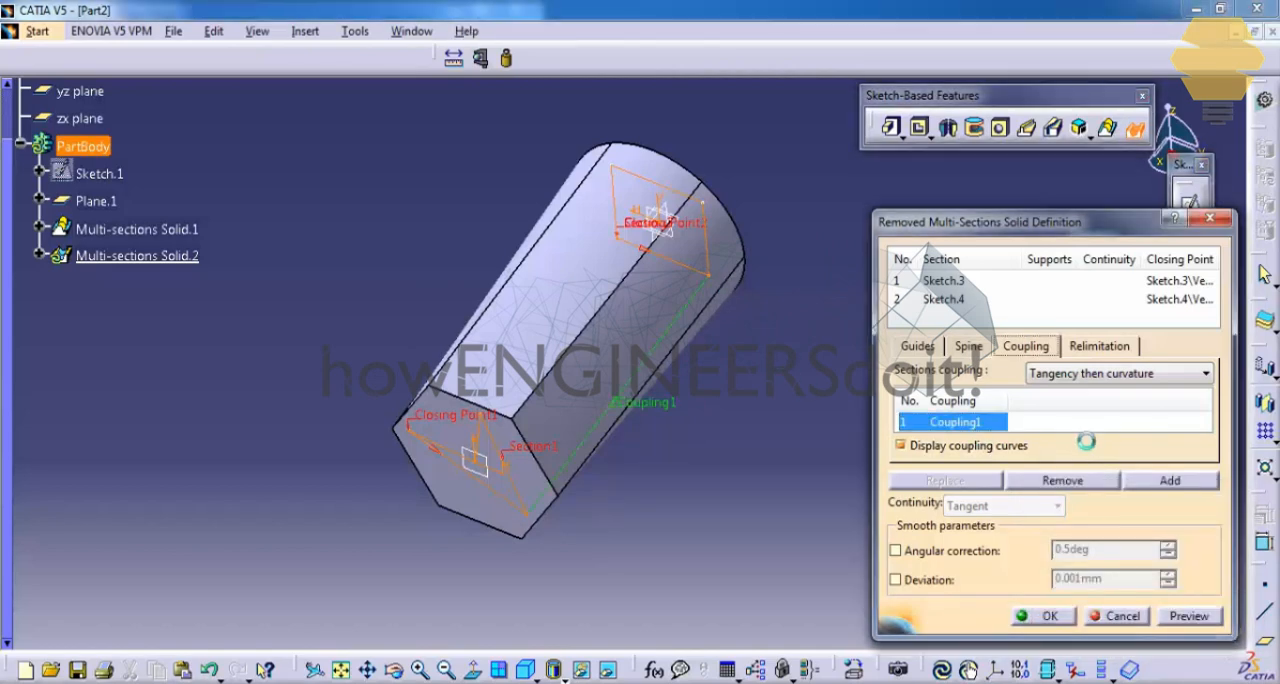
click(1168, 480)
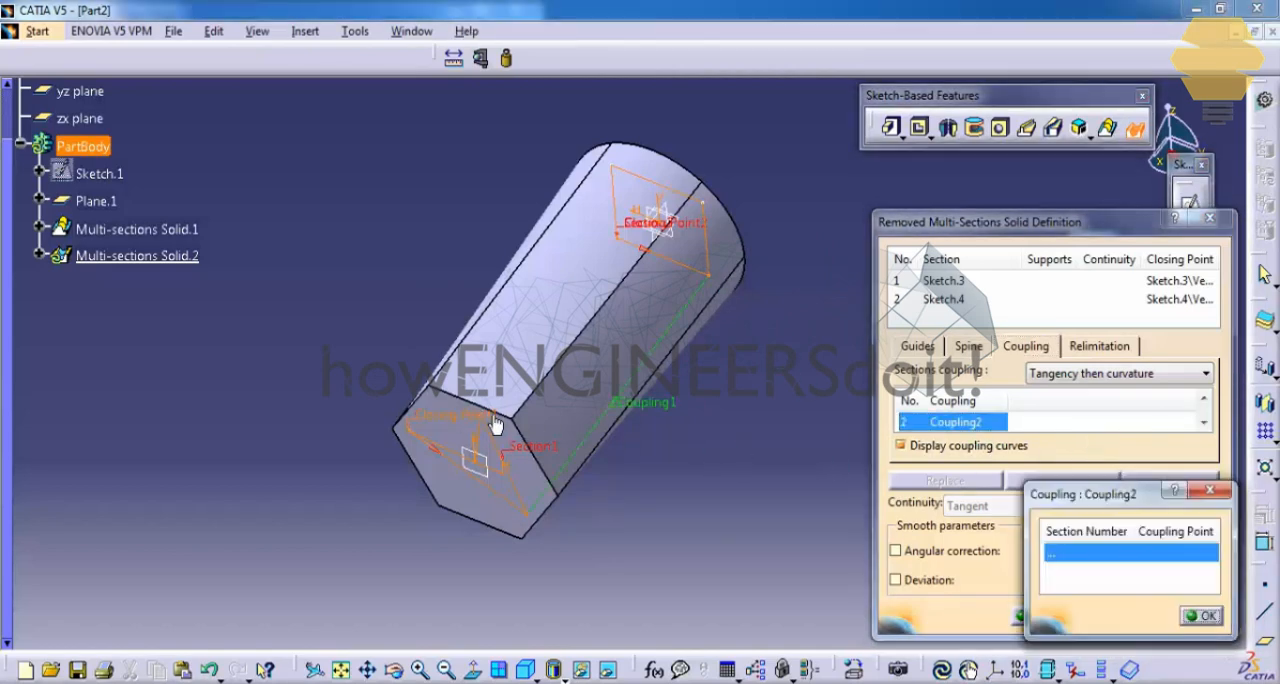
click(490, 422)
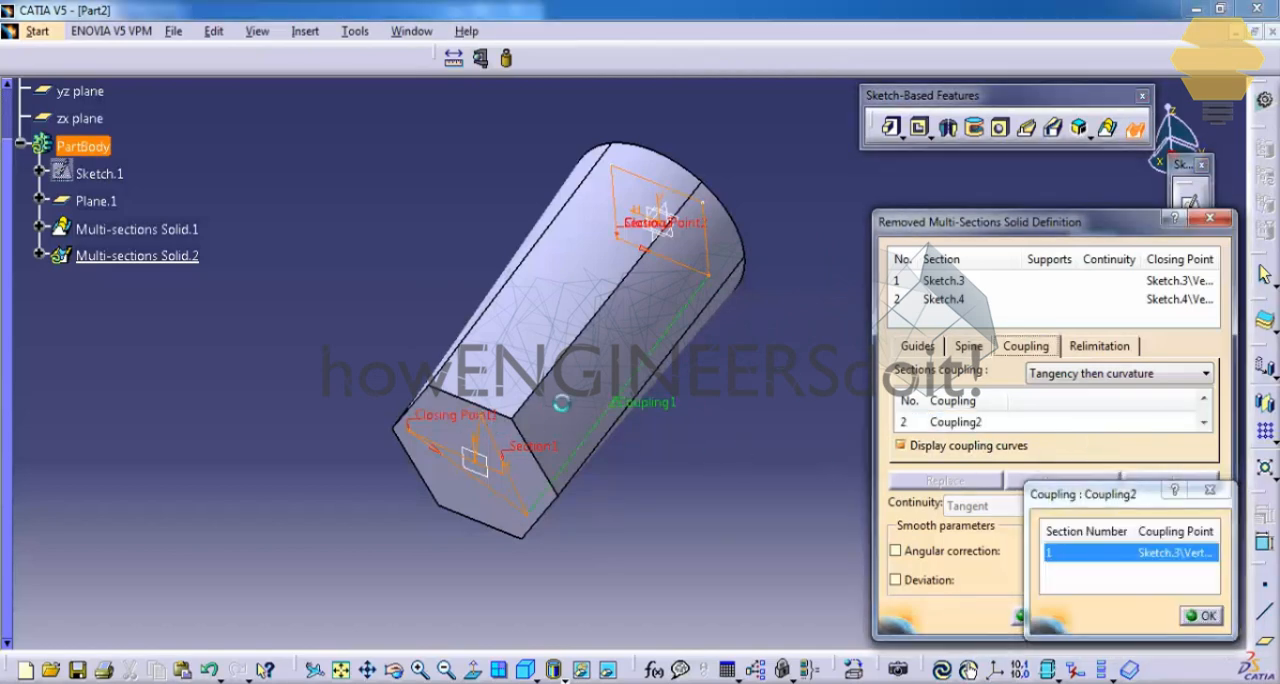
click(709, 204)
middle_drag(613, 314, 651, 286)
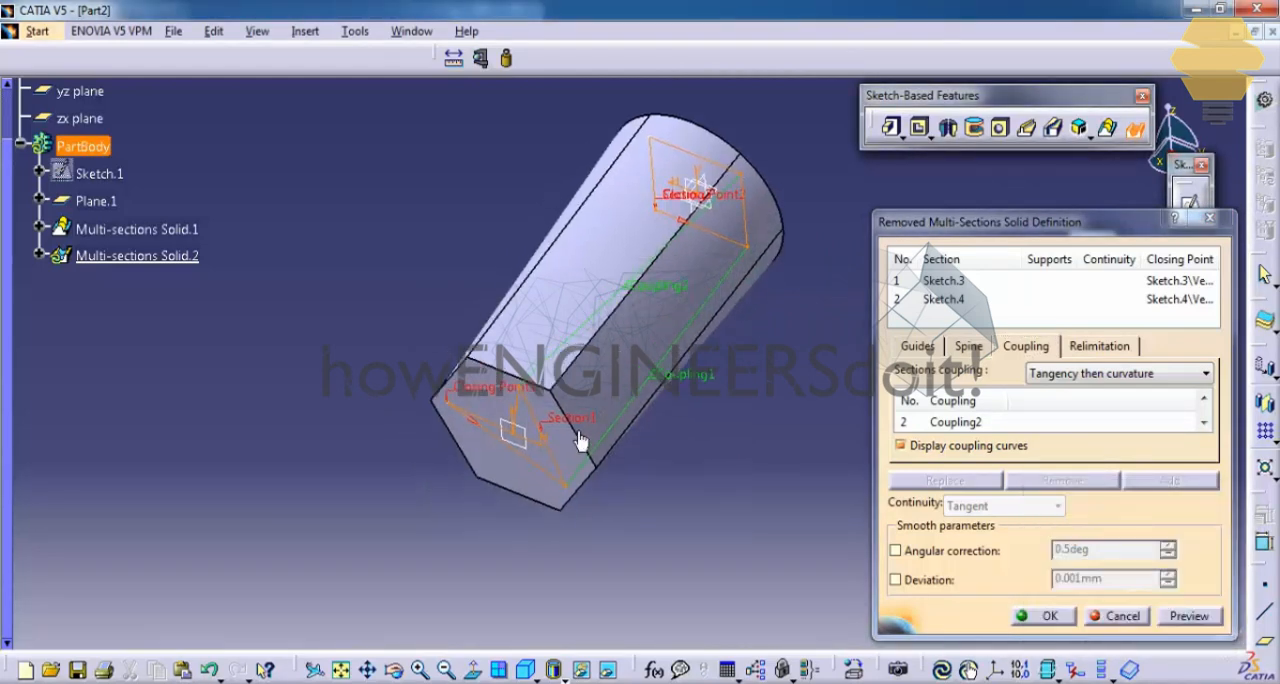
Step: Add a third coupling from the arrowhead's inner vertex at the origin to the rectangle's upper-left vertex
click(1075, 424)
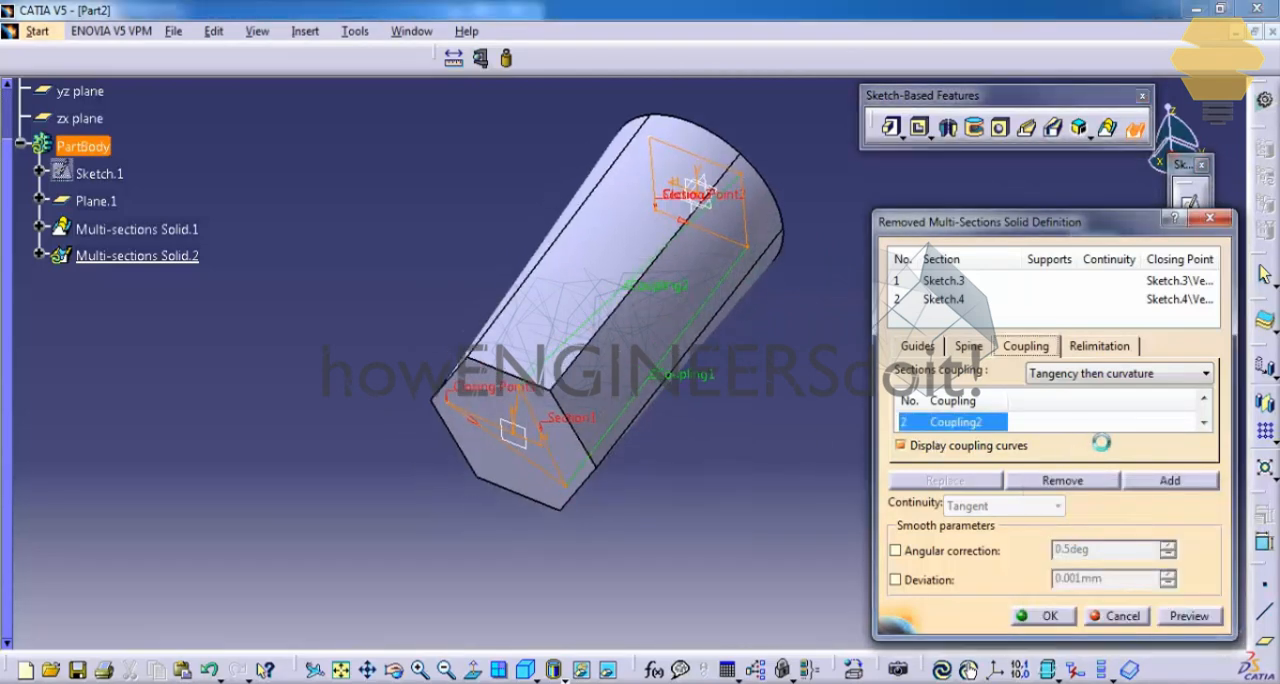
click(1170, 480)
click(520, 445)
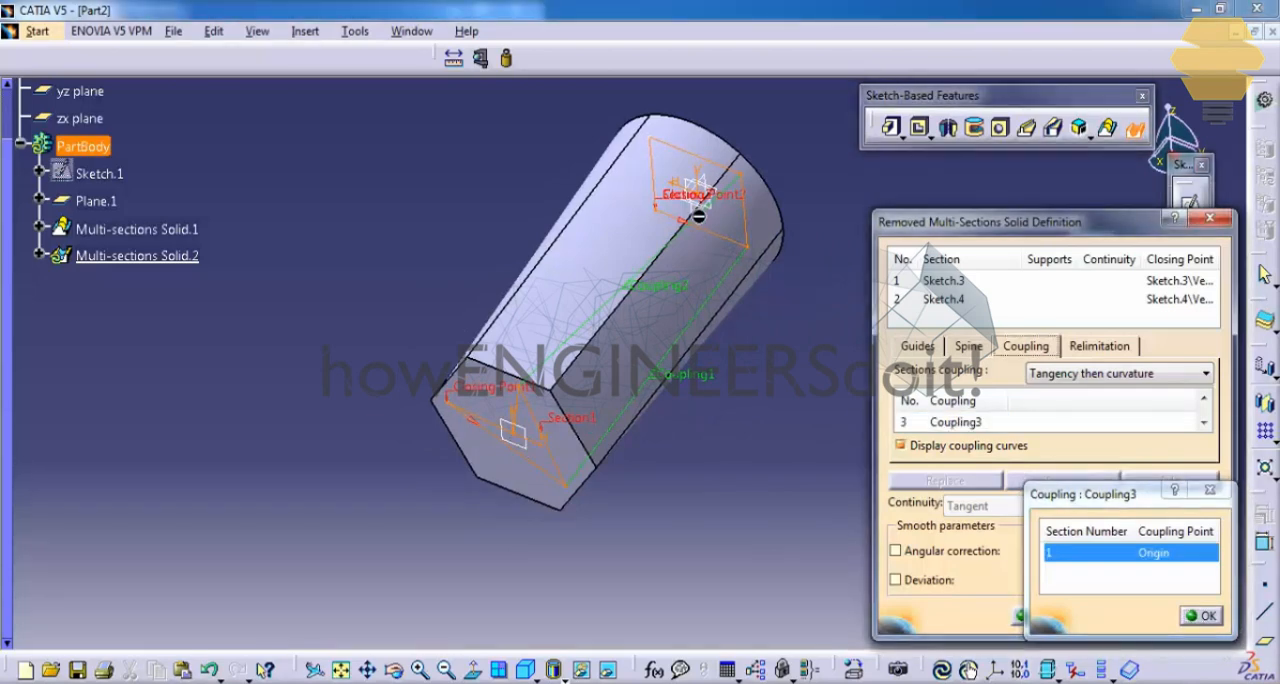
click(655, 142)
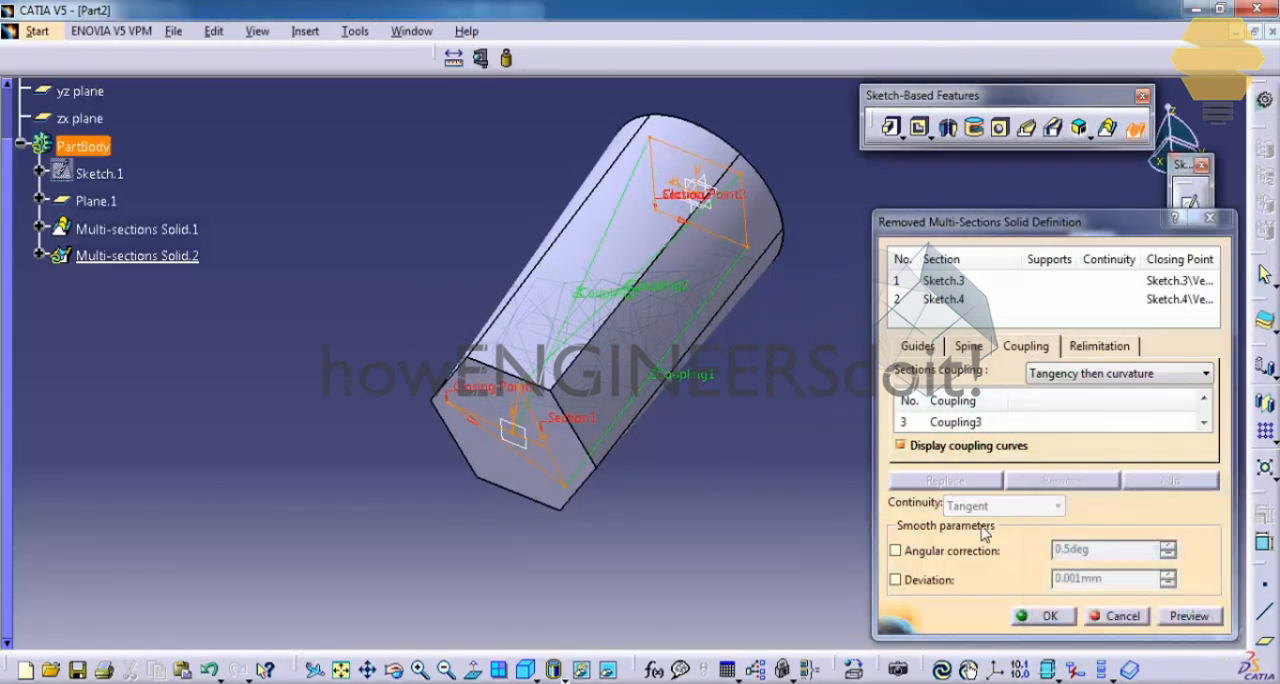
Step: Add a fourth coupling joining the closing-point vertices of the arrowhead and rectangle sections
click(1005, 424)
click(1170, 480)
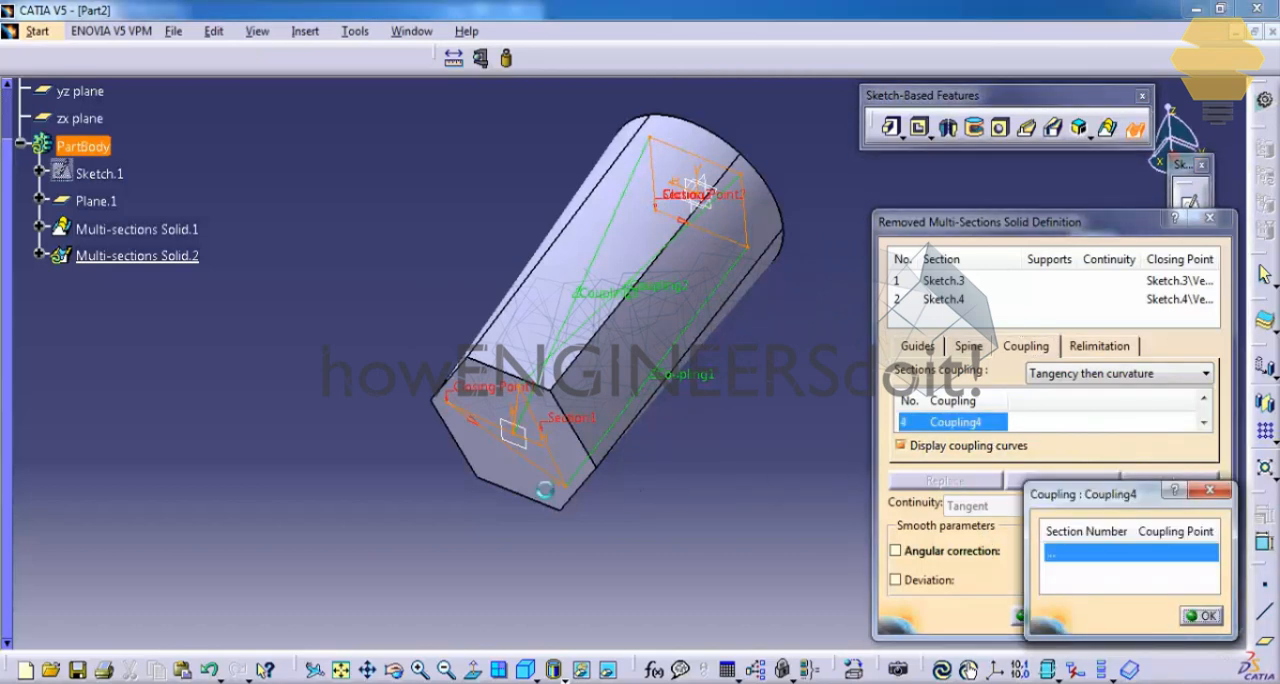
middle_drag(492, 429, 519, 439)
click(485, 308)
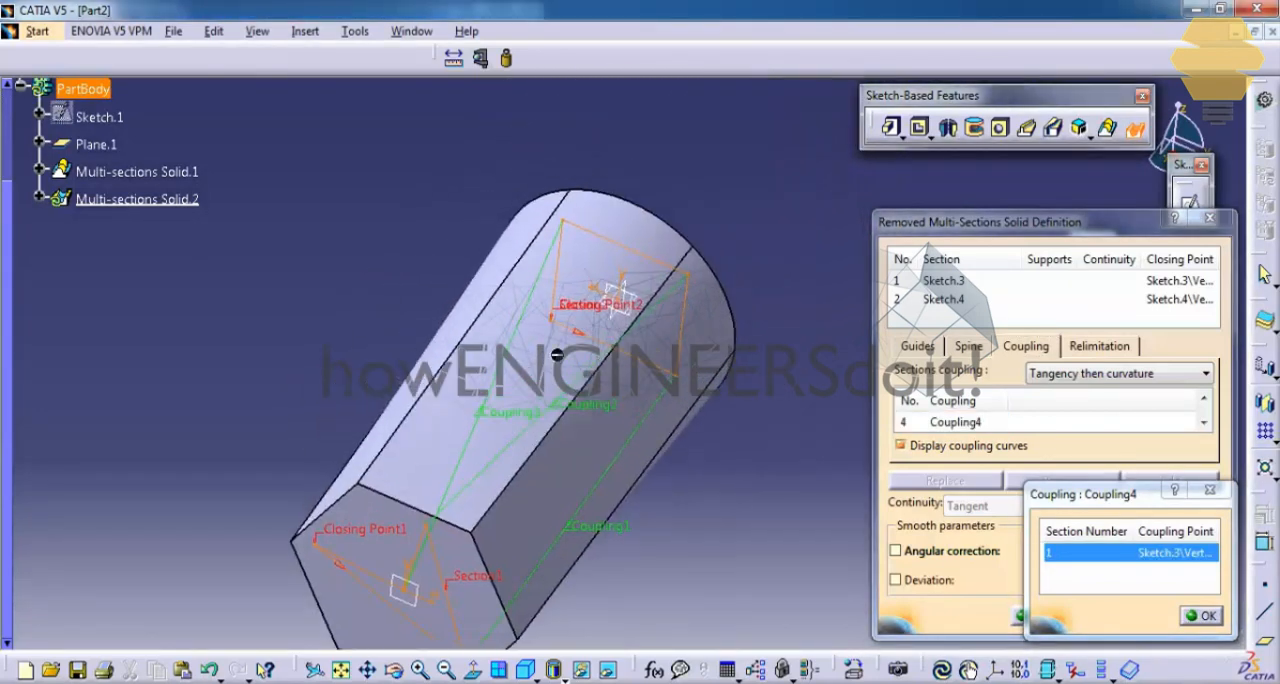
click(562, 328)
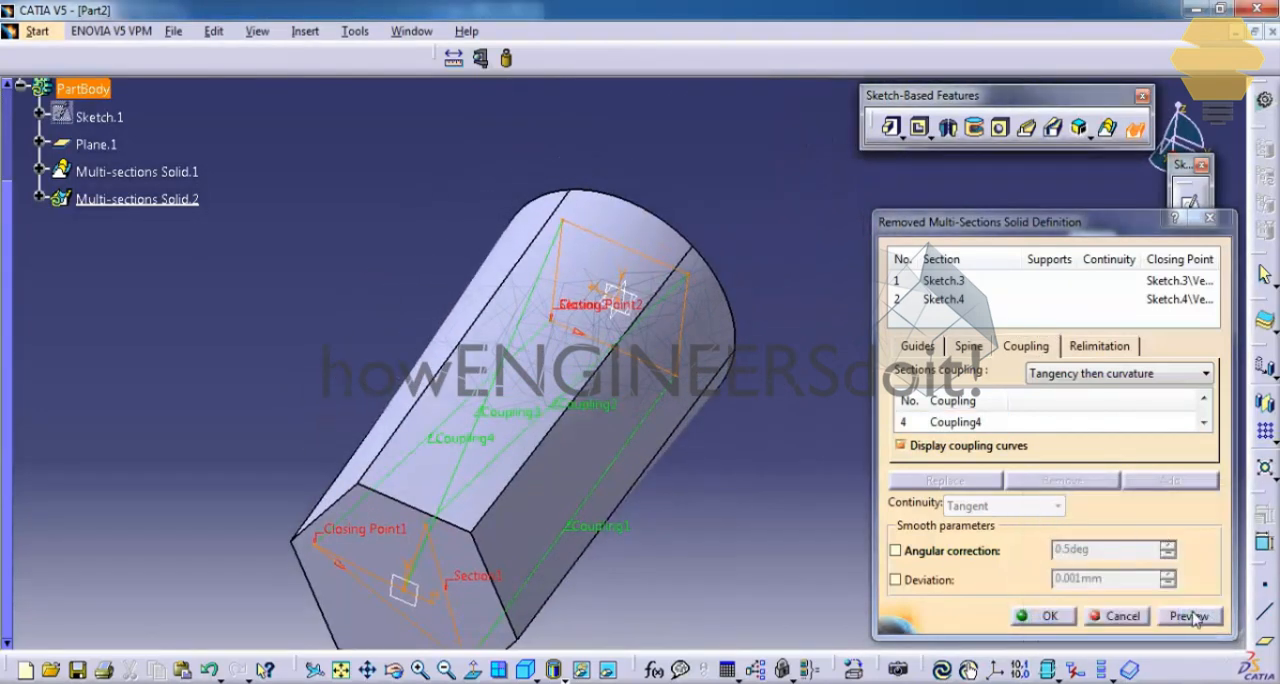
Step: Preview the removed multi-sections solid, create it, and inspect the cut opening on both end faces
click(1195, 619)
middle_drag(480, 460, 724, 396)
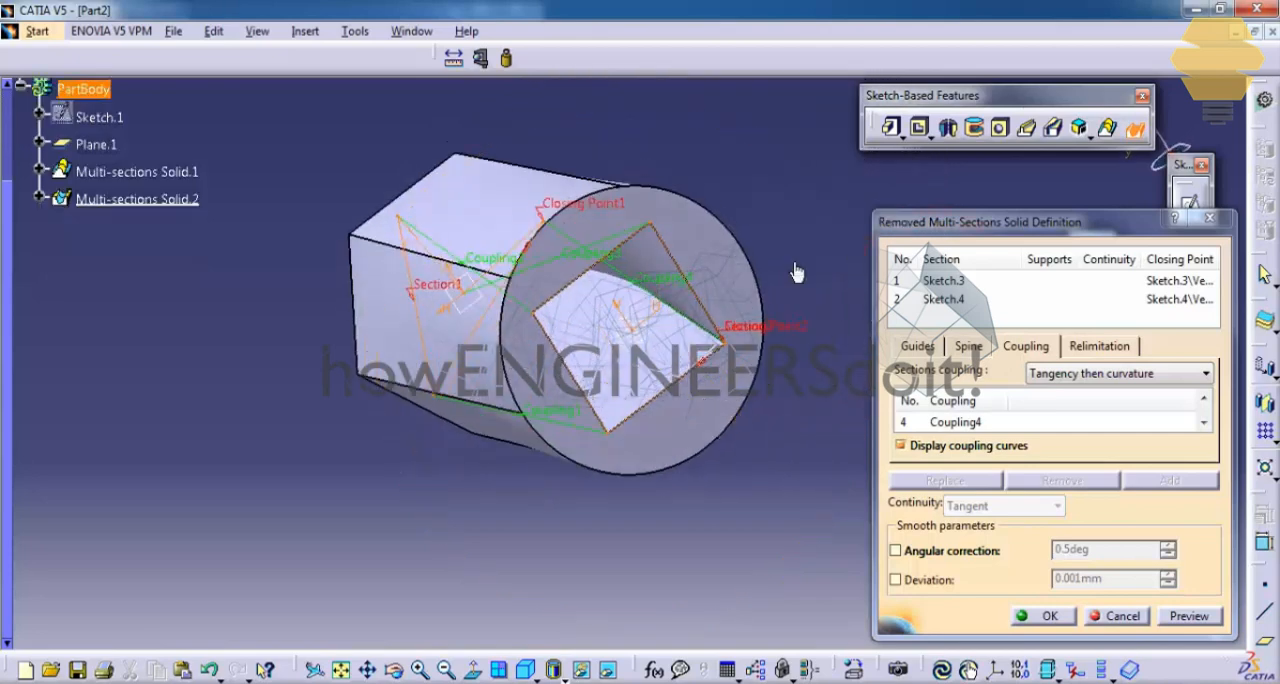
click(1045, 616)
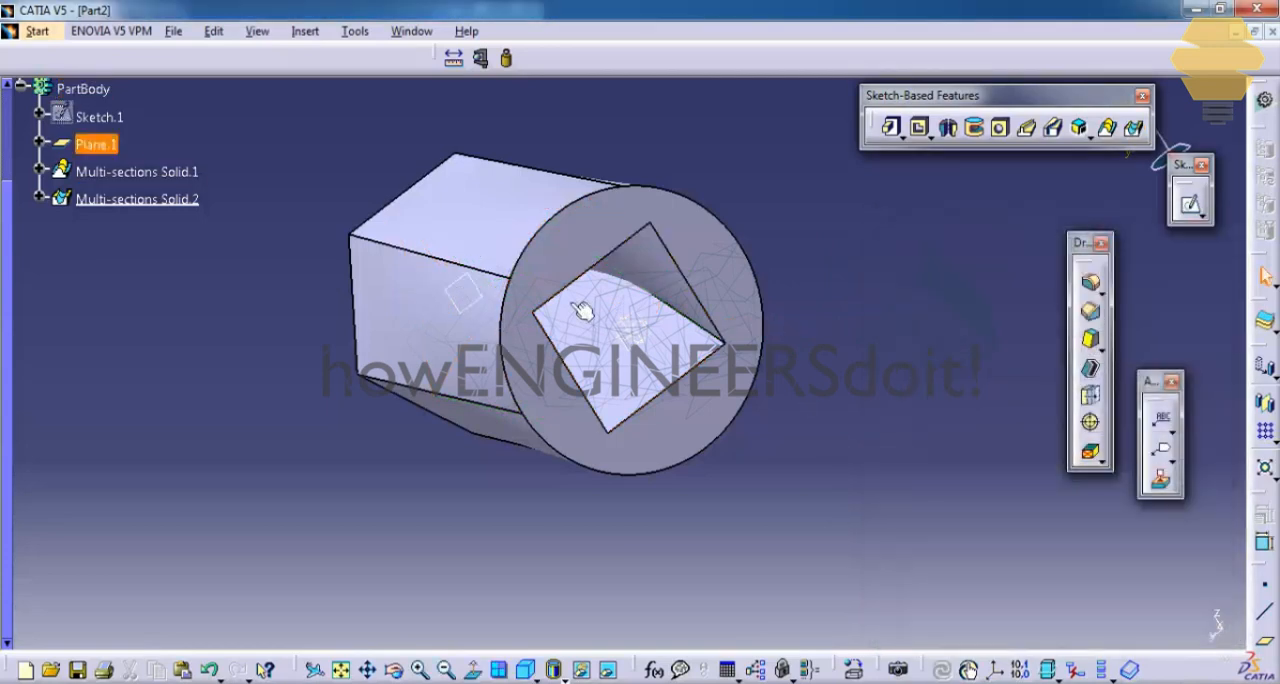
middle_drag(575, 313, 853, 330)
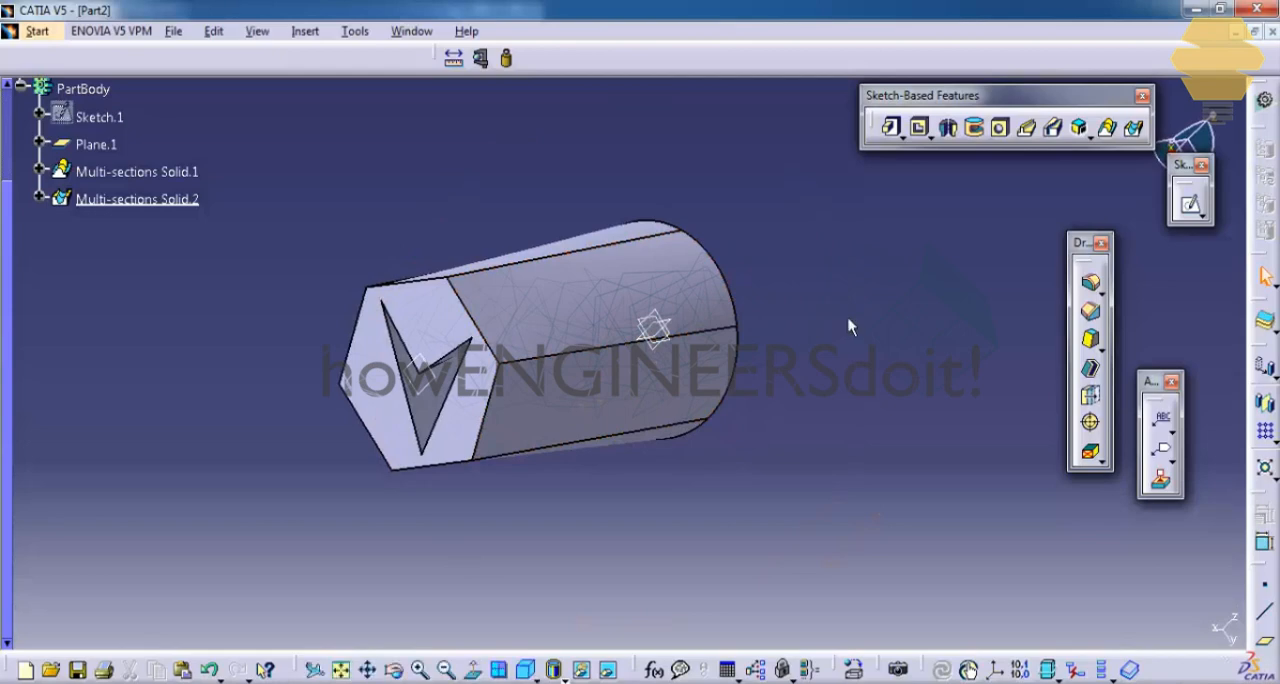